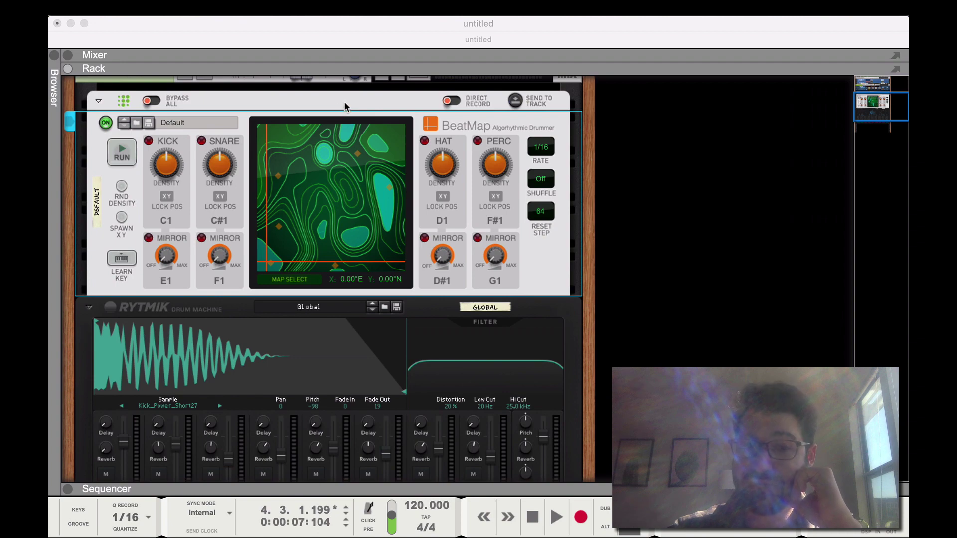
pyautogui.moveTo(342, 100); pyautogui.dragTo(337, 301)
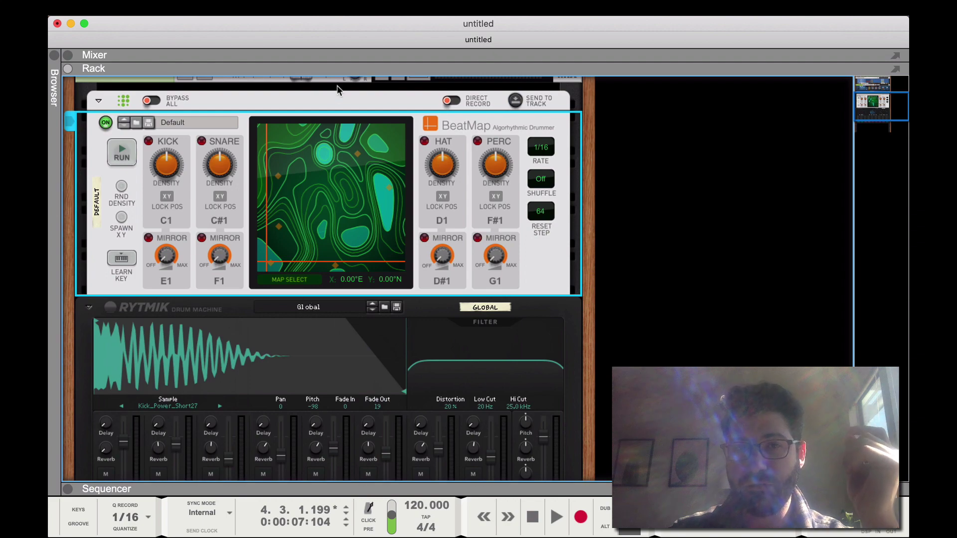
pyautogui.moveTo(338, 105)
pyautogui.mouseDown()
pyautogui.moveTo(328, 106)
pyautogui.moveTo(330, 294)
pyautogui.moveTo(360, 306)
pyautogui.mouseUp()
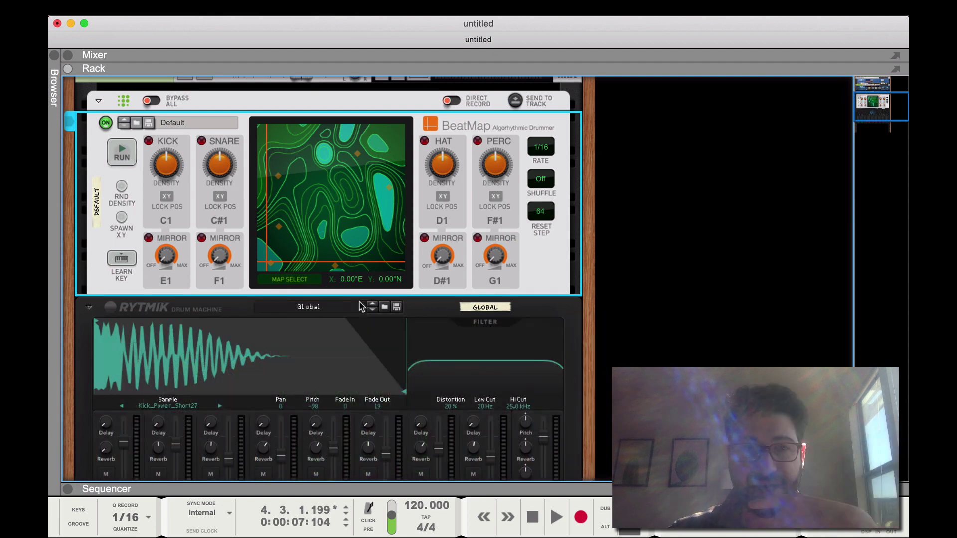
# - Add a Beat Map player to the cw3_drm100_smpl_top Dr. OctoRex device
pyautogui.scroll(5, 473, 282)
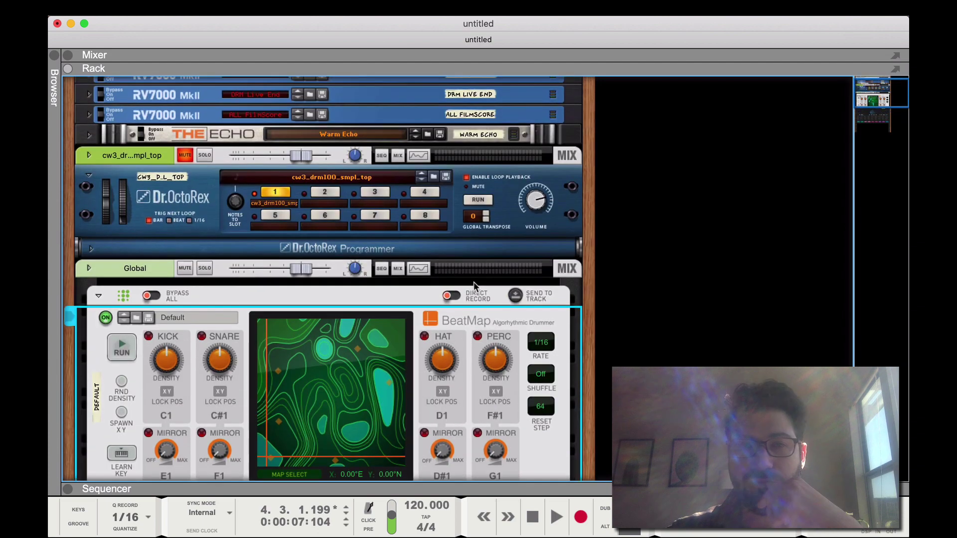
pyautogui.click(194, 186)
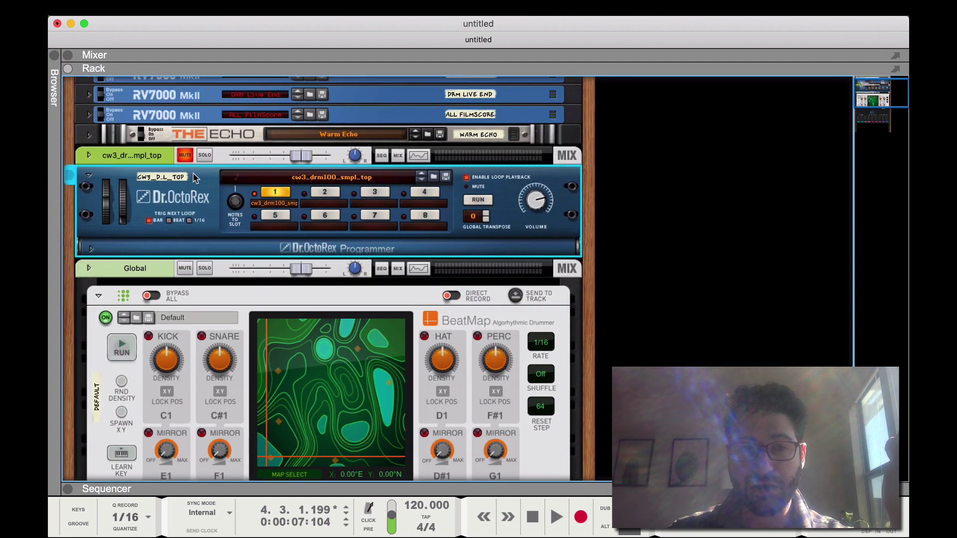
pyautogui.rightClick(194, 186)
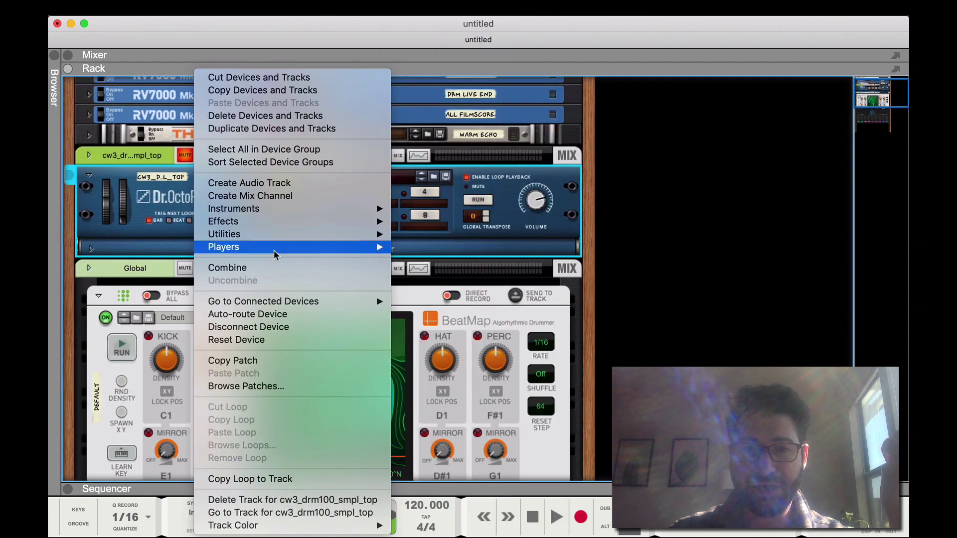
pyautogui.moveTo(275, 249)
pyautogui.click(406, 248)
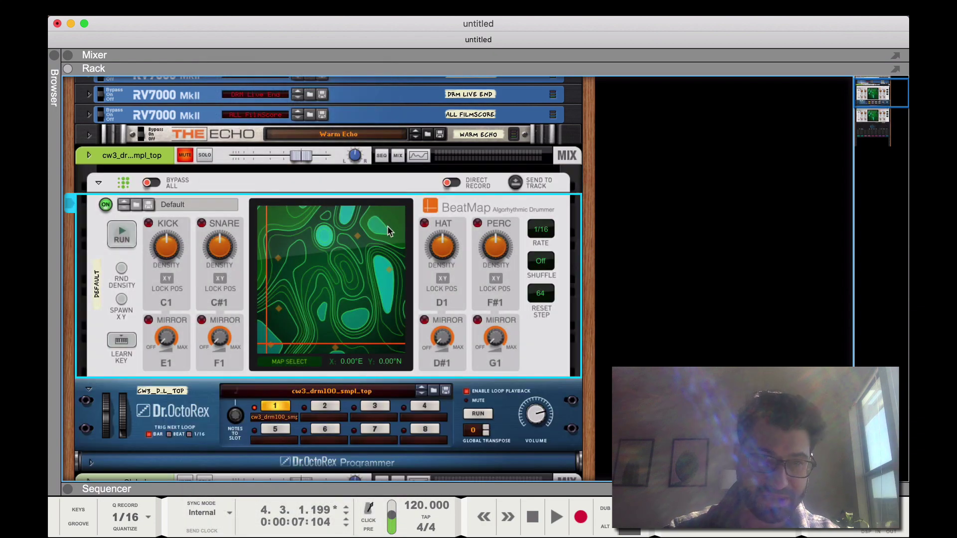
# - Flip the rack to its rear and delete the Beat Map player attached to the Dr. OctoRex
pyautogui.press('Tab')
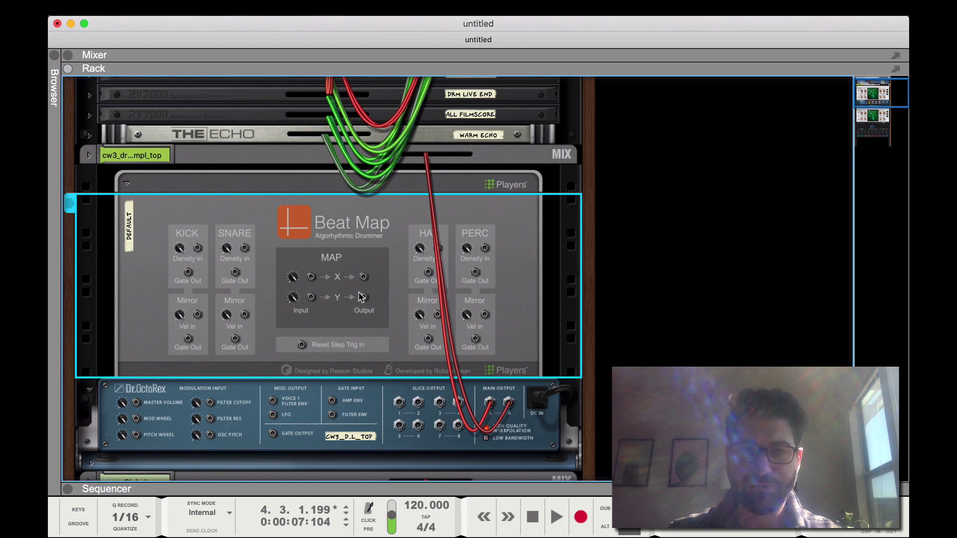
pyautogui.press('Delete')
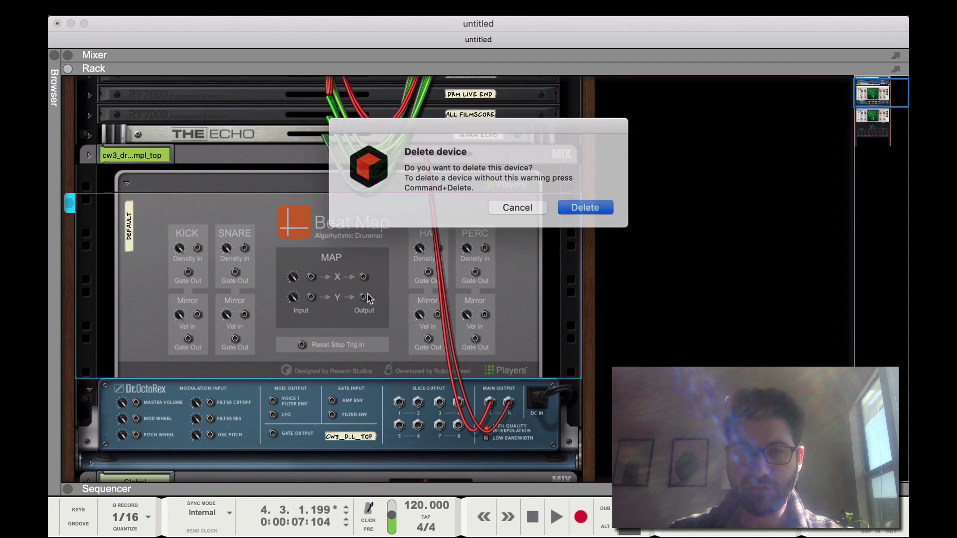
pyautogui.click(593, 206)
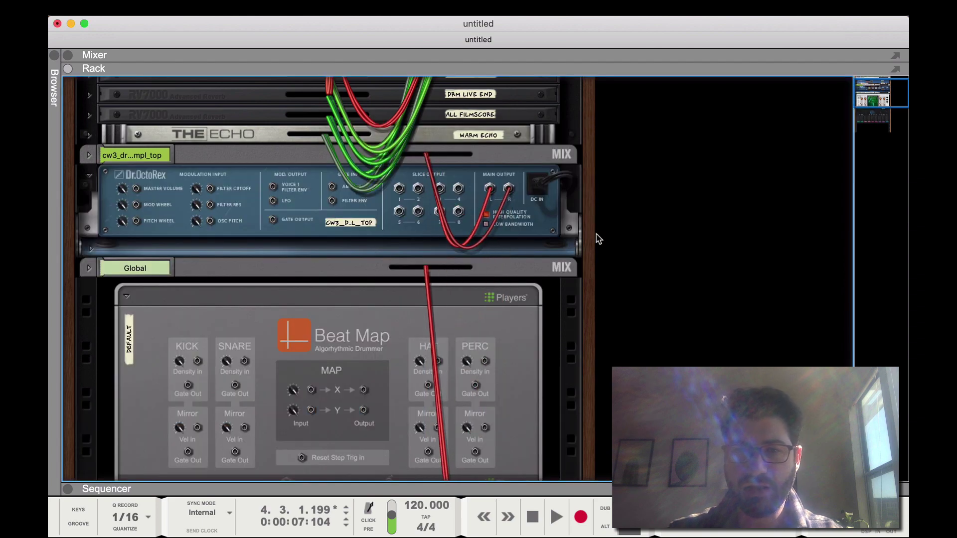
# - Return the rack to its front and audition the kick and snare sounds of the Rytmik drum machine
pyautogui.scroll(-4, 593, 220)
pyautogui.press('Tab')
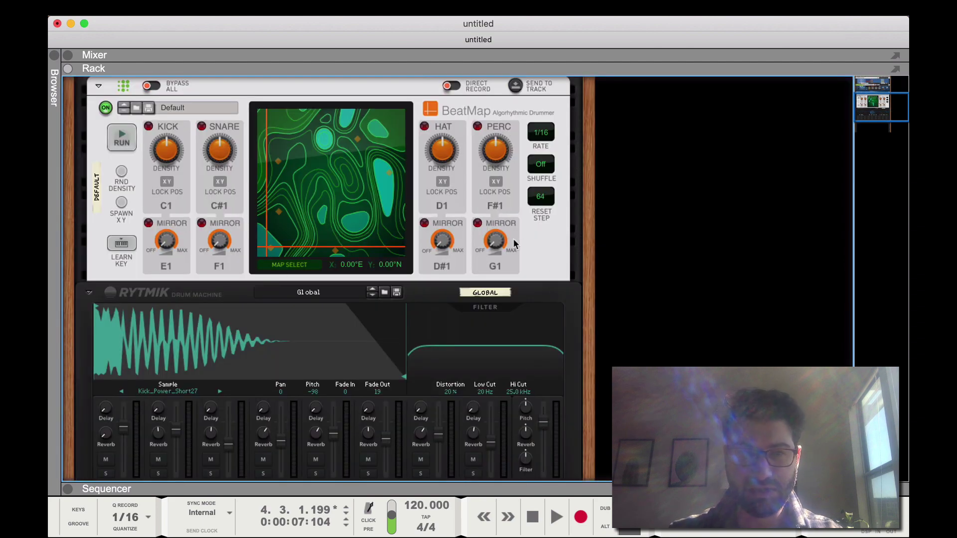
pyautogui.scroll(-3, 359, 277)
pyautogui.click(124, 408)
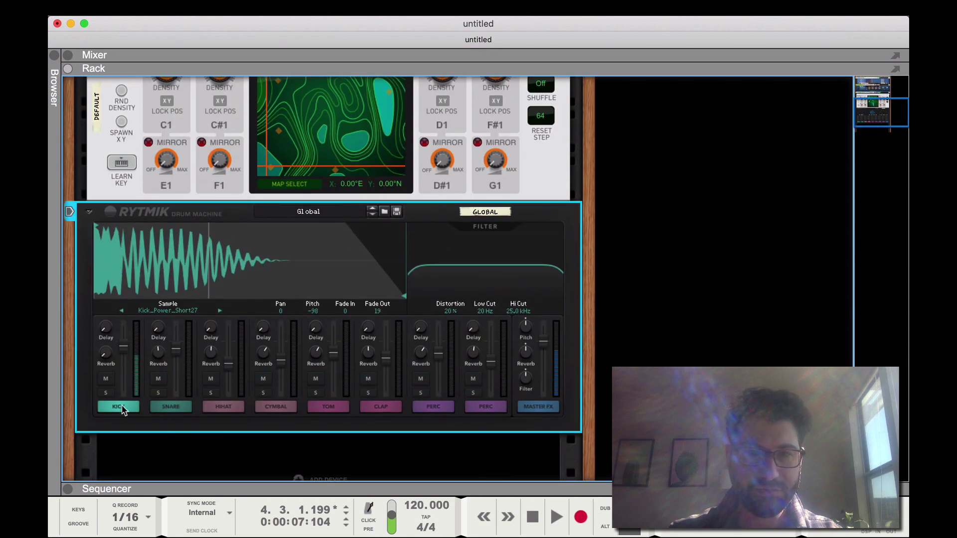
pyautogui.click(182, 406)
# - Run the default Beat Map pattern to hear it play the Rytmik, and stop it
pyautogui.scroll(4, 183, 407)
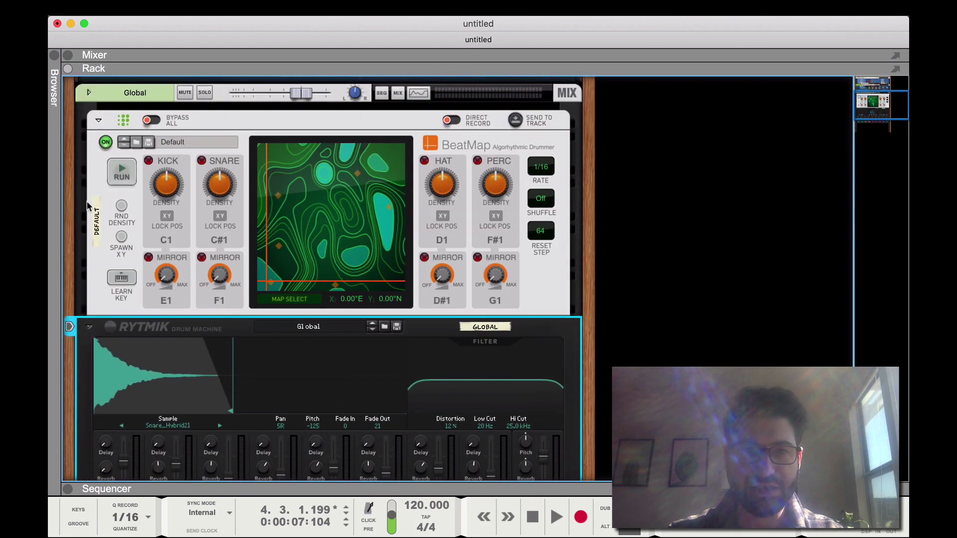
pyautogui.click(126, 177)
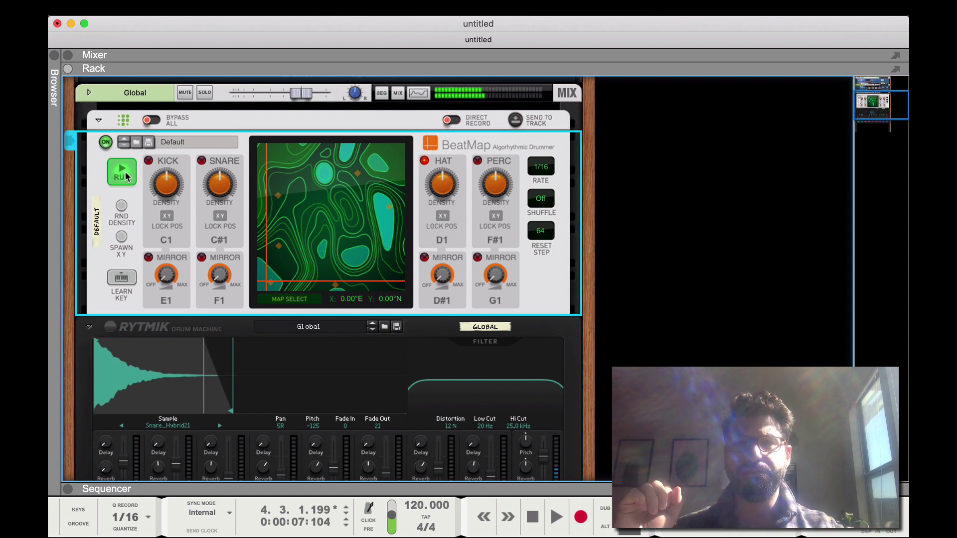
pyautogui.click(126, 177)
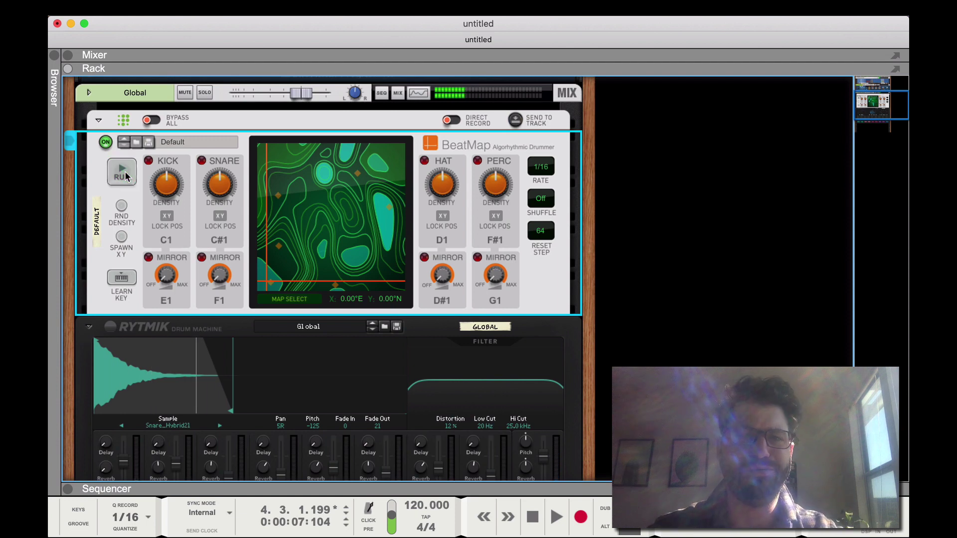
# - Lower the snare, hat and perc densities of the Beat Map to 0%, leaving only the kick
pyautogui.moveTo(154, 189)
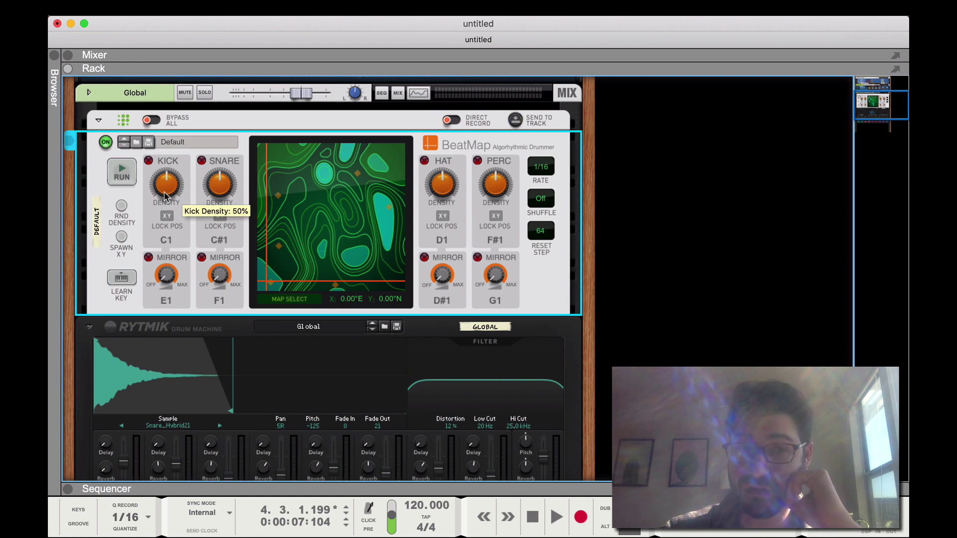
pyautogui.moveTo(220, 189); pyautogui.dragTo(210, 247)
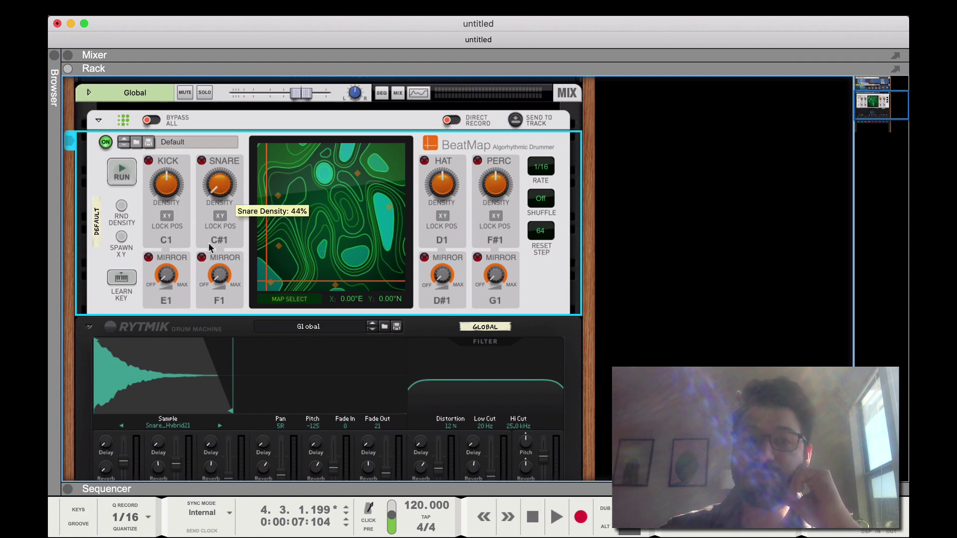
pyautogui.moveTo(442, 185); pyautogui.dragTo(444, 219)
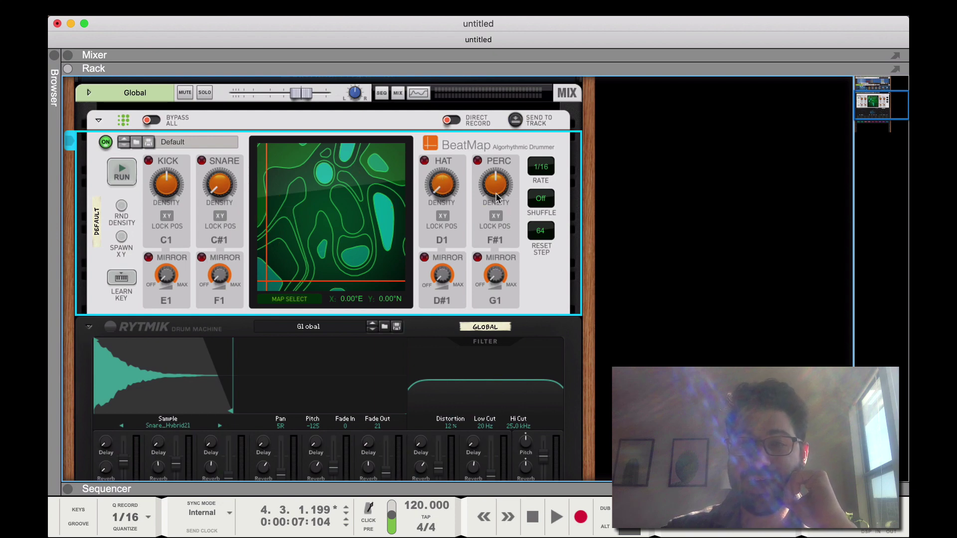
pyautogui.moveTo(498, 197); pyautogui.dragTo(497, 215)
# - Play the pattern while raising the snare density to its midpoint, the hat density to 34% and the perc density to 47%
pyautogui.press('space')
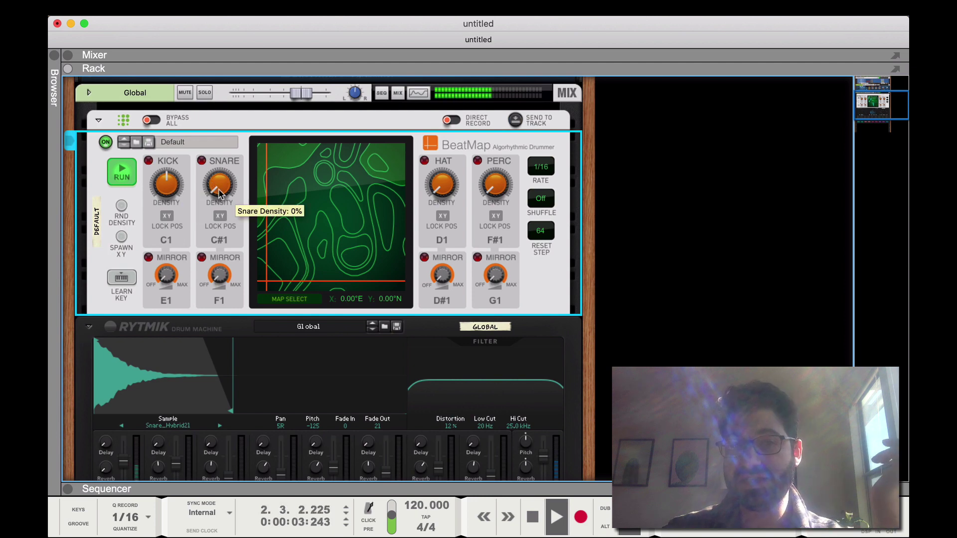
pyautogui.moveTo(219, 195); pyautogui.dragTo(223, 148)
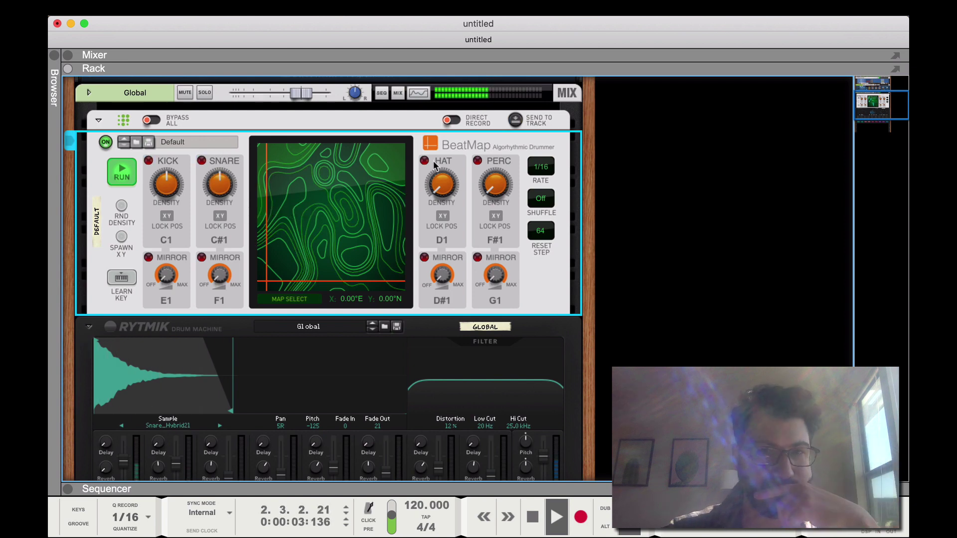
pyautogui.moveTo(449, 187); pyautogui.dragTo(439, 173)
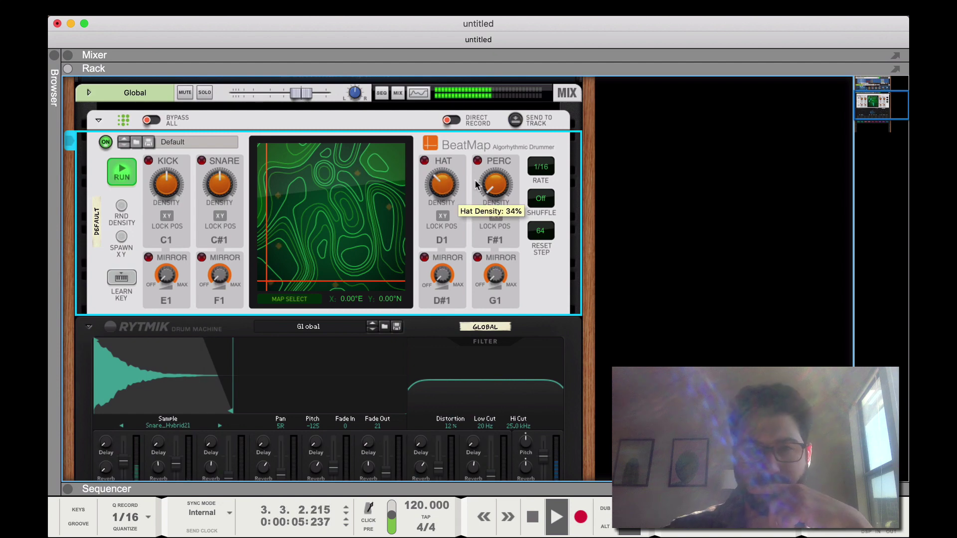
pyautogui.moveTo(495, 183)
pyautogui.mouseDown()
pyautogui.moveTo(493, 164)
pyautogui.moveTo(496, 179)
pyautogui.mouseUp()
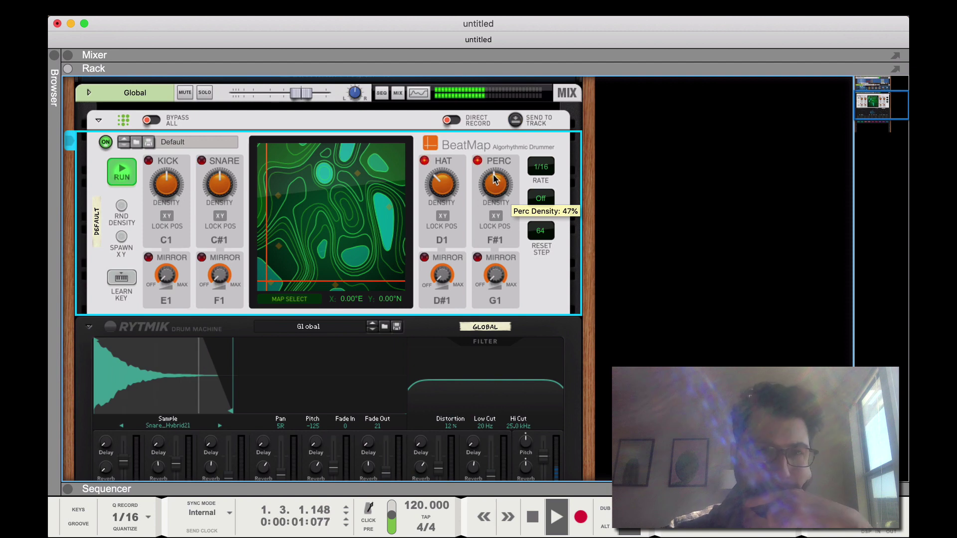
# - Restart the pattern, lower the kick density to its minimum, and restore it to 50% before stopping
pyautogui.click(135, 171)
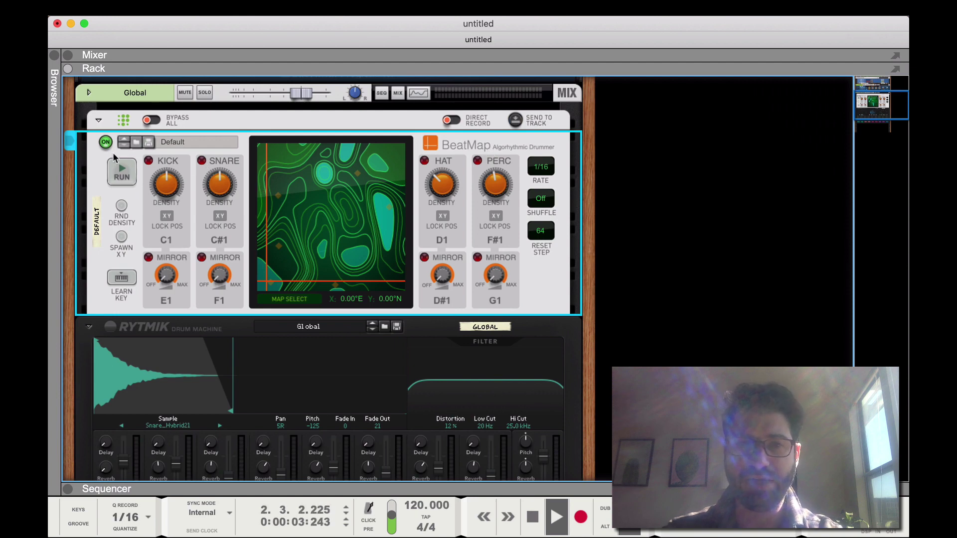
pyautogui.click(122, 171)
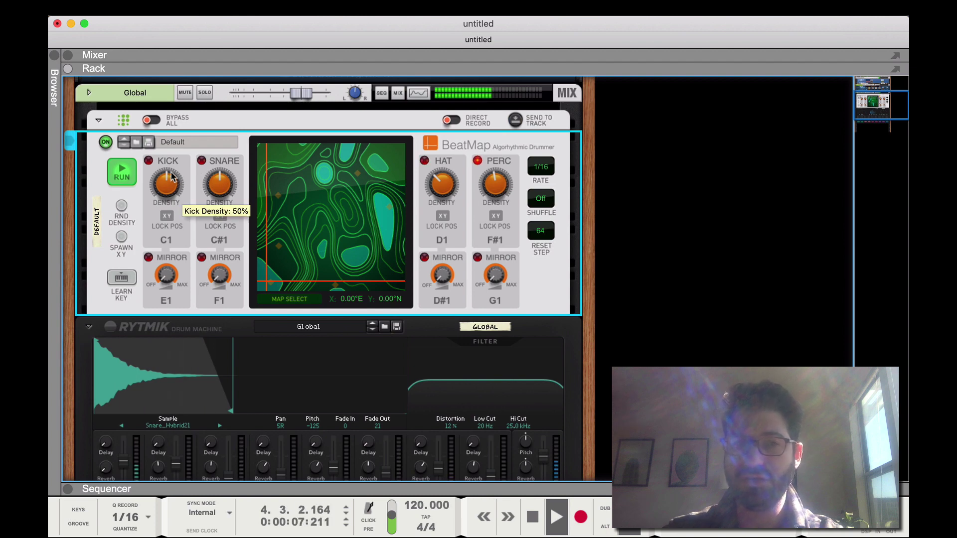
pyautogui.moveTo(172, 182); pyautogui.dragTo(160, 269)
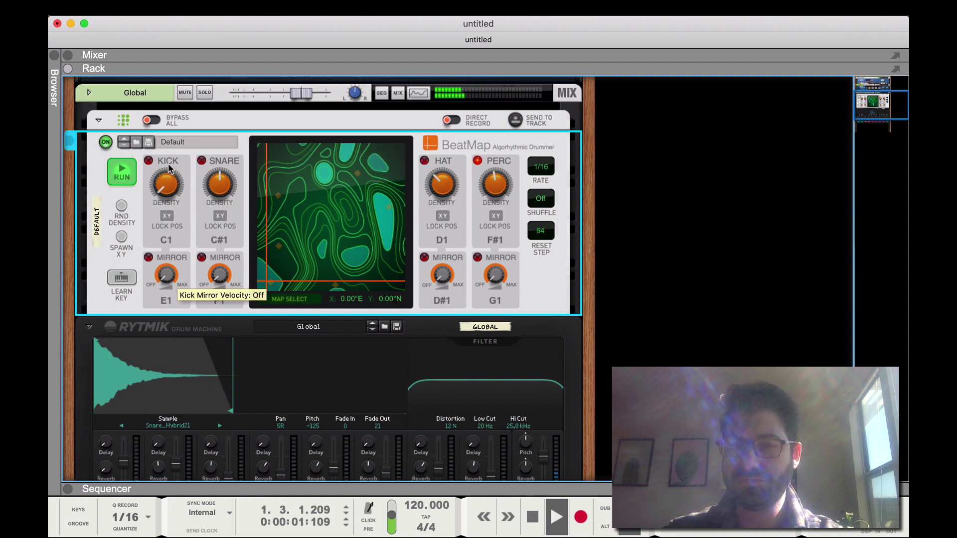
pyautogui.moveTo(164, 185); pyautogui.dragTo(158, 149)
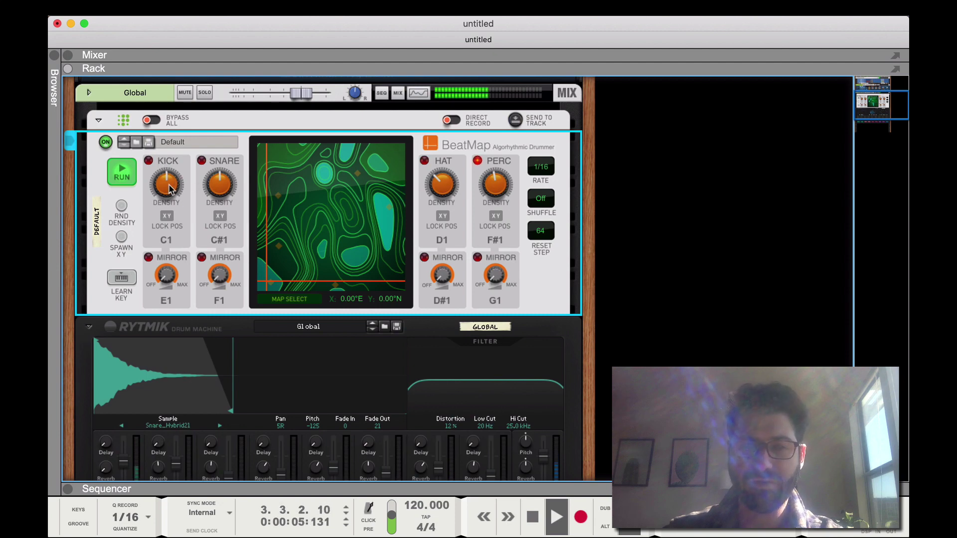
pyautogui.moveTo(169, 183); pyautogui.dragTo(159, 188)
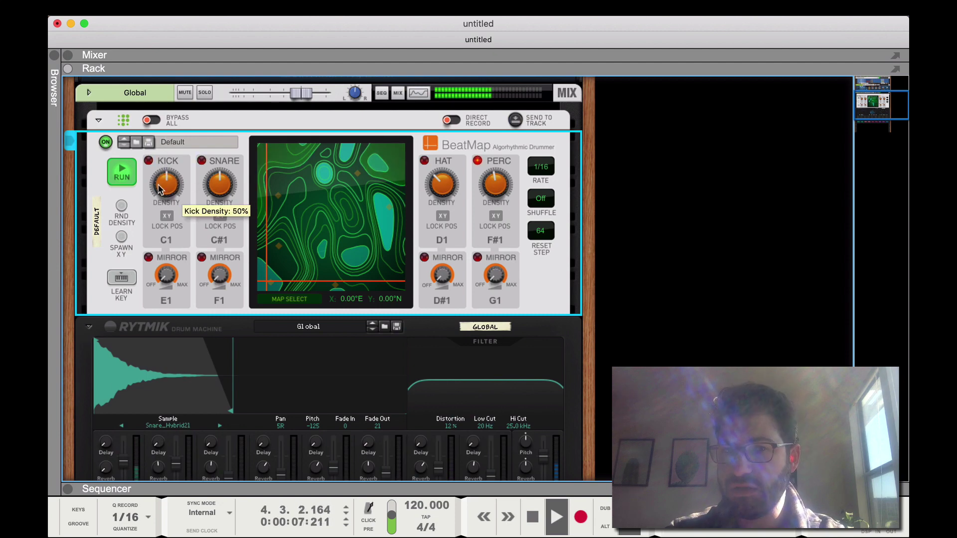
pyautogui.click(121, 174)
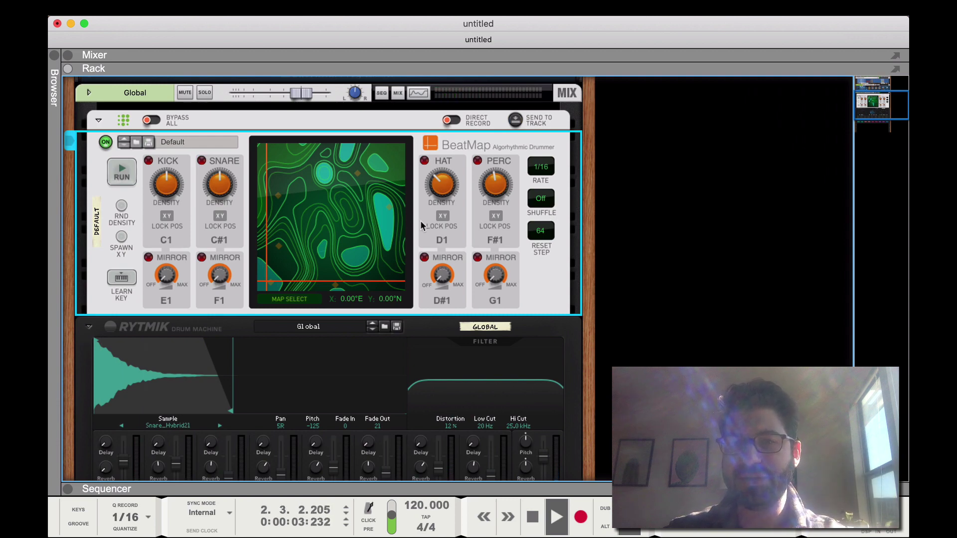
# - Run the pattern and move the map crosshair to 11.20°E 9.94°N, 2.53°E 13.14°N, and finally 11.03°E 4.05°N
pyautogui.click(356, 202)
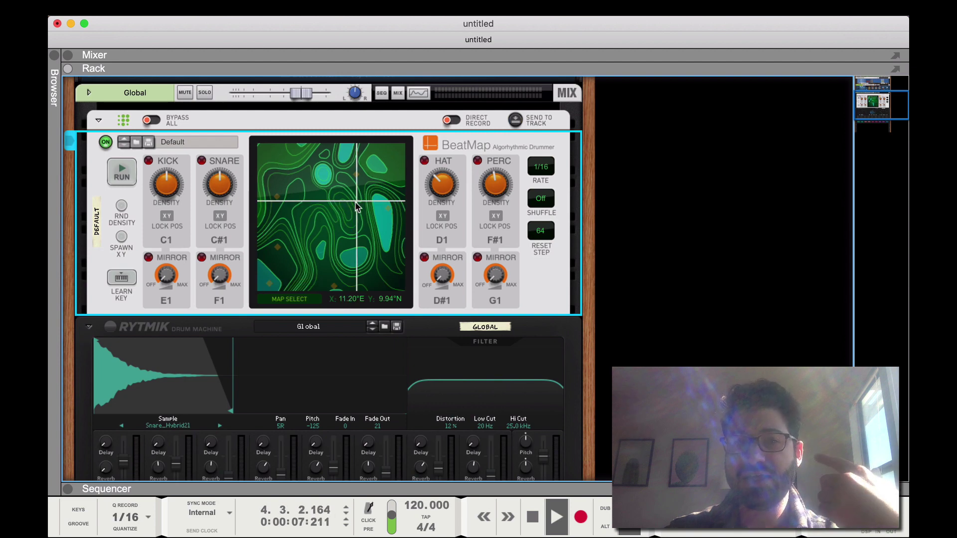
pyautogui.click(122, 172)
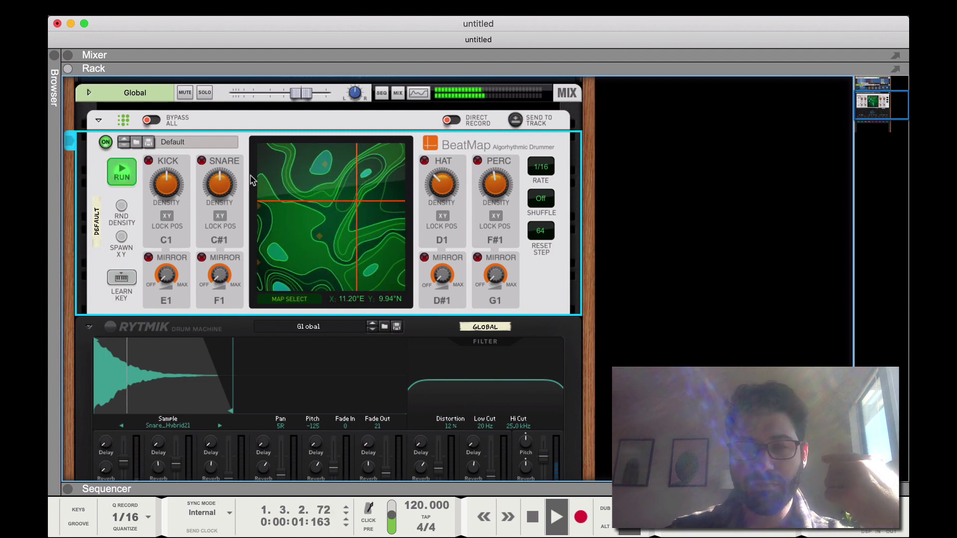
pyautogui.click(288, 177)
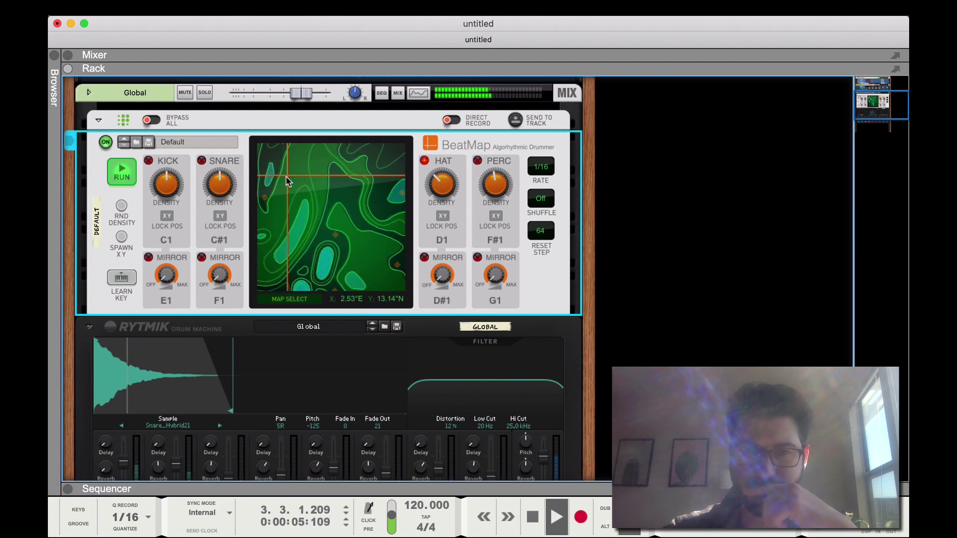
pyautogui.click(354, 249)
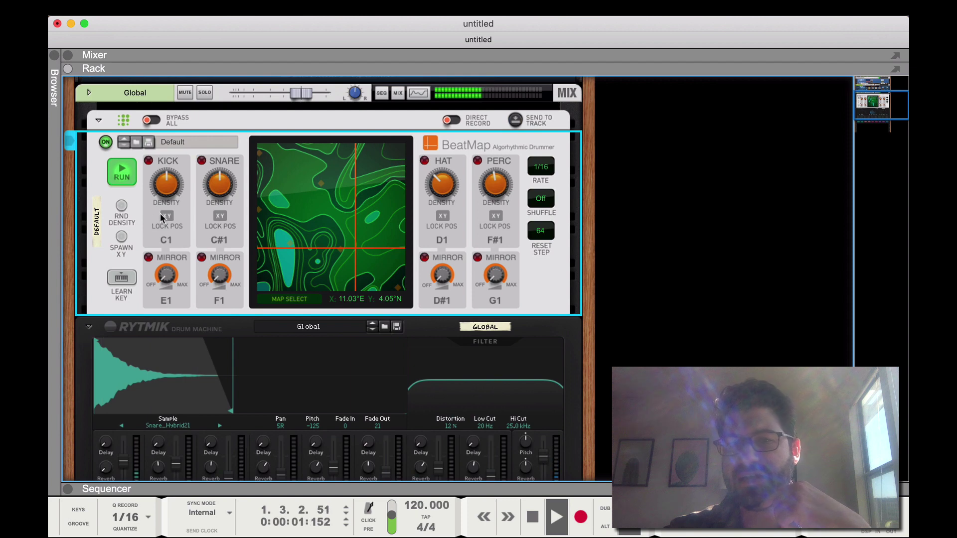
# - Lock the hat's pattern to the current map position and set the hat density to 25%
pyautogui.click(441, 218)
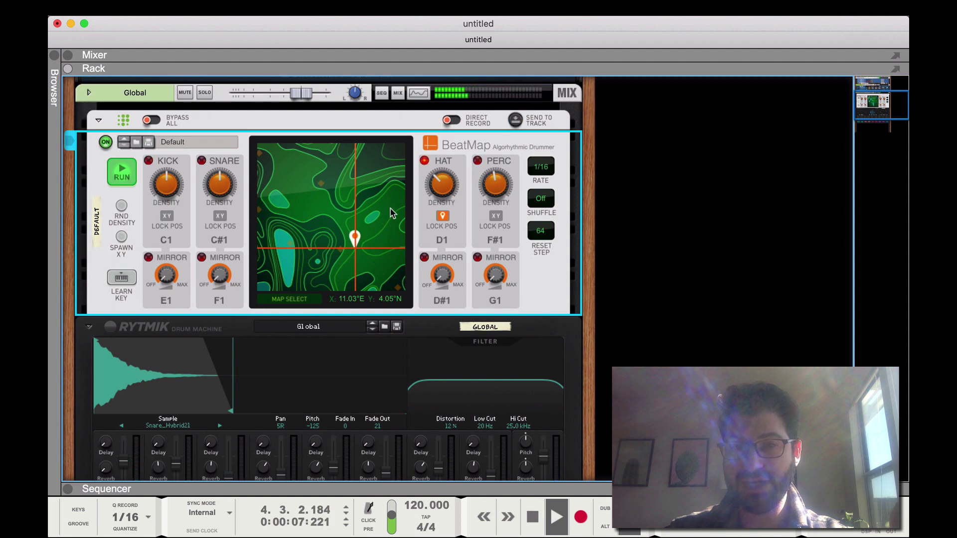
pyautogui.moveTo(443, 184)
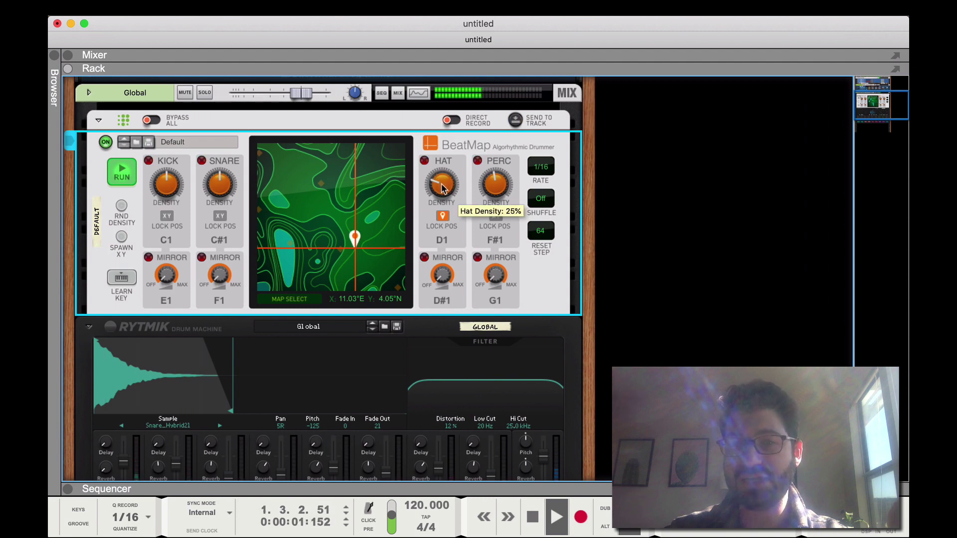
# - Move the map crosshair to 0.85°E 12.80°N and on to 14.99°E 15.58°N with the hat still locked
pyautogui.click(274, 181)
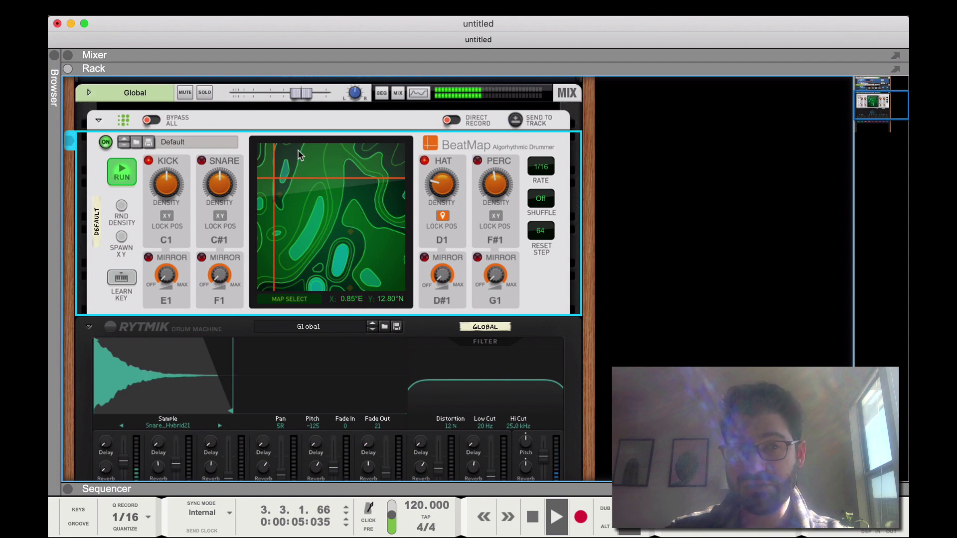
pyautogui.click(388, 157)
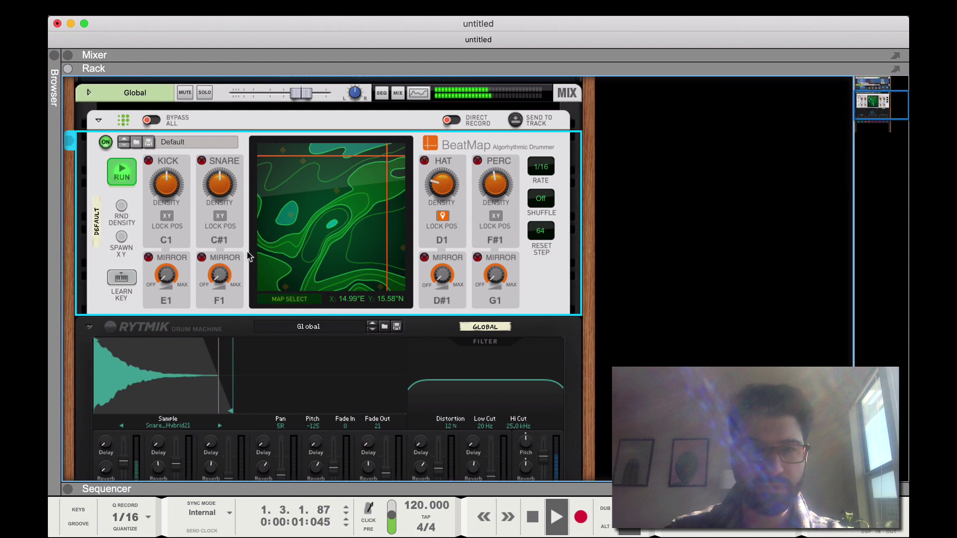
# - Stop the pattern and switch the BeatMap map to Arid
pyautogui.click(121, 180)
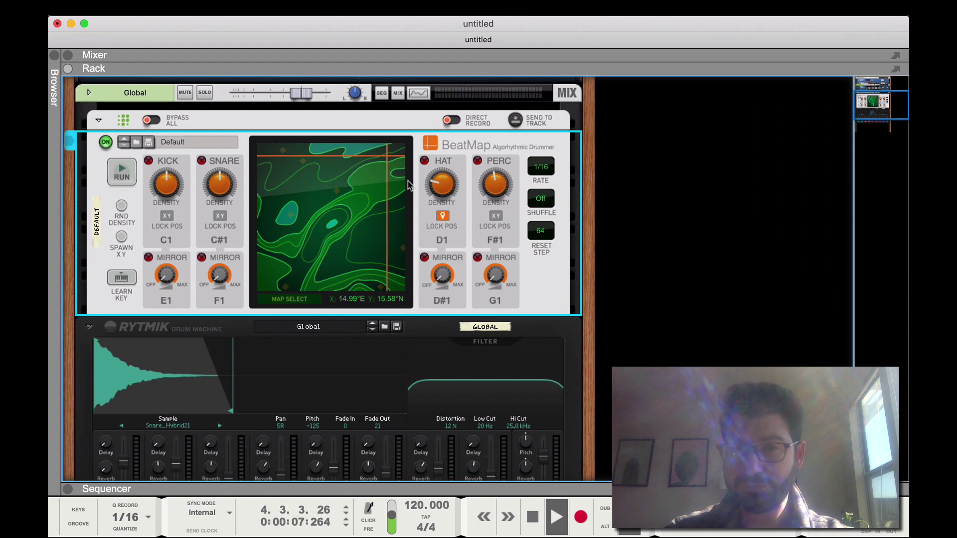
pyautogui.moveTo(447, 184)
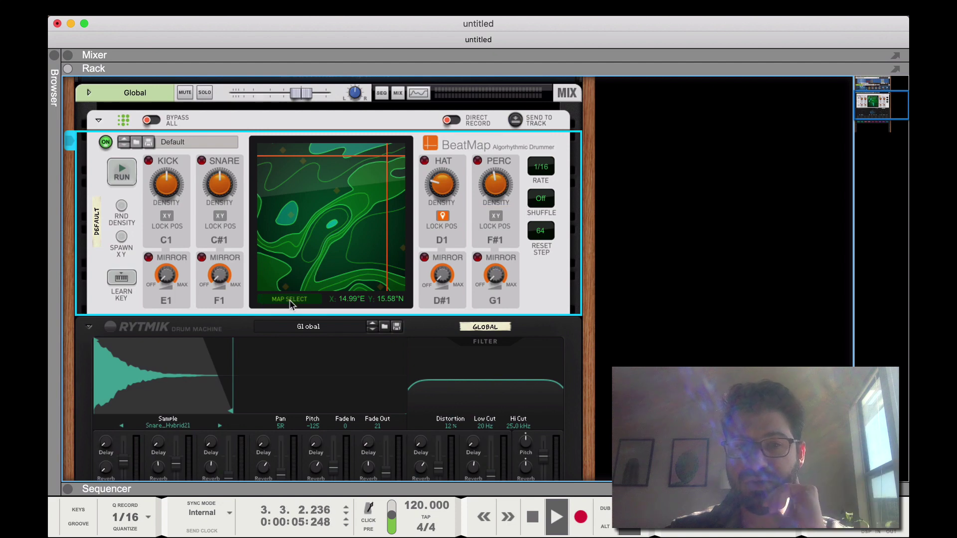
pyautogui.click(274, 300)
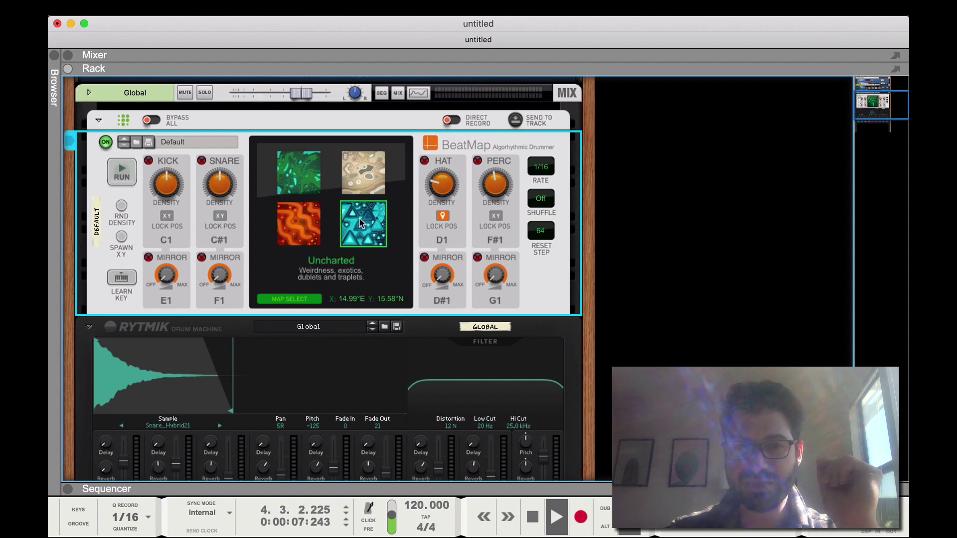
pyautogui.click(356, 175)
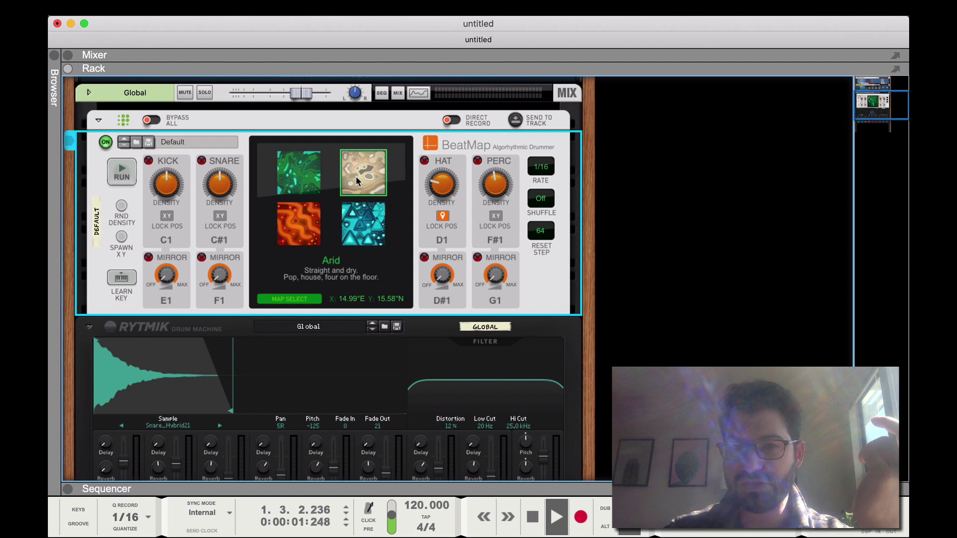
pyautogui.click(300, 299)
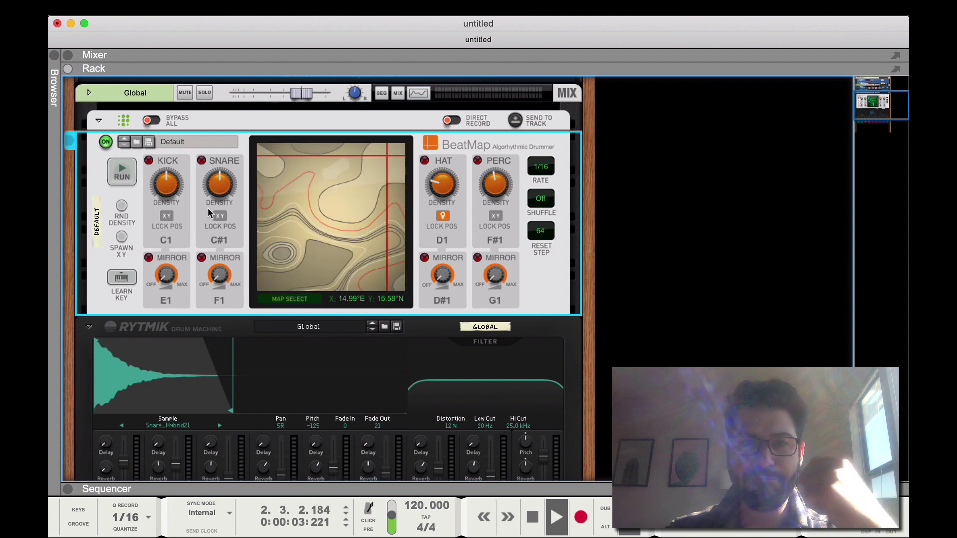
# - Run the pattern, unlock the hat's map position, and move the map crosshair to 5.06°E 8.51°N
pyautogui.click(123, 172)
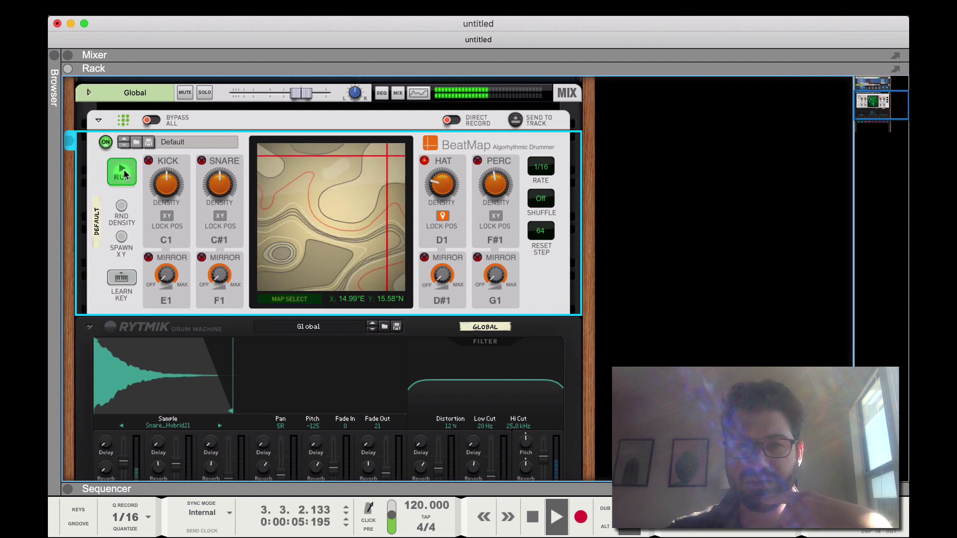
pyautogui.click(442, 216)
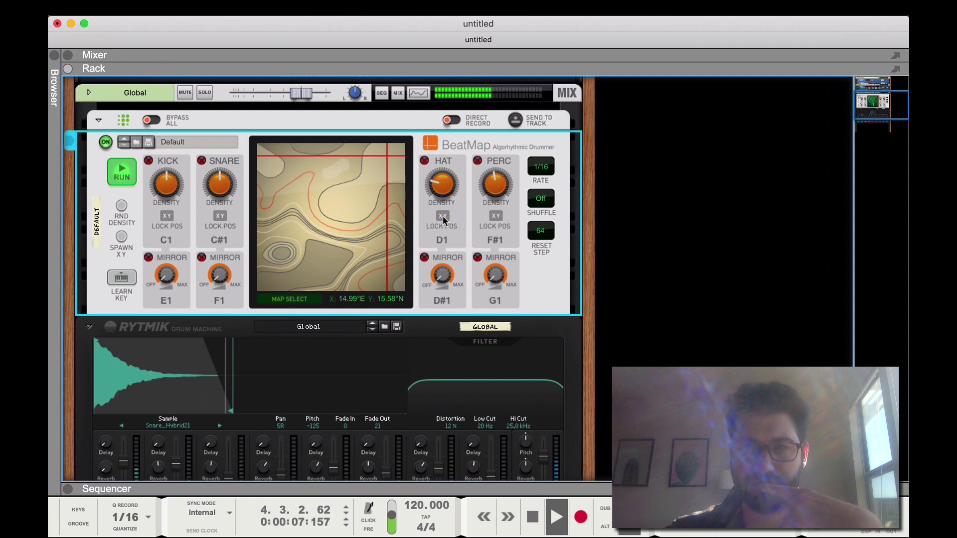
pyautogui.click(305, 211)
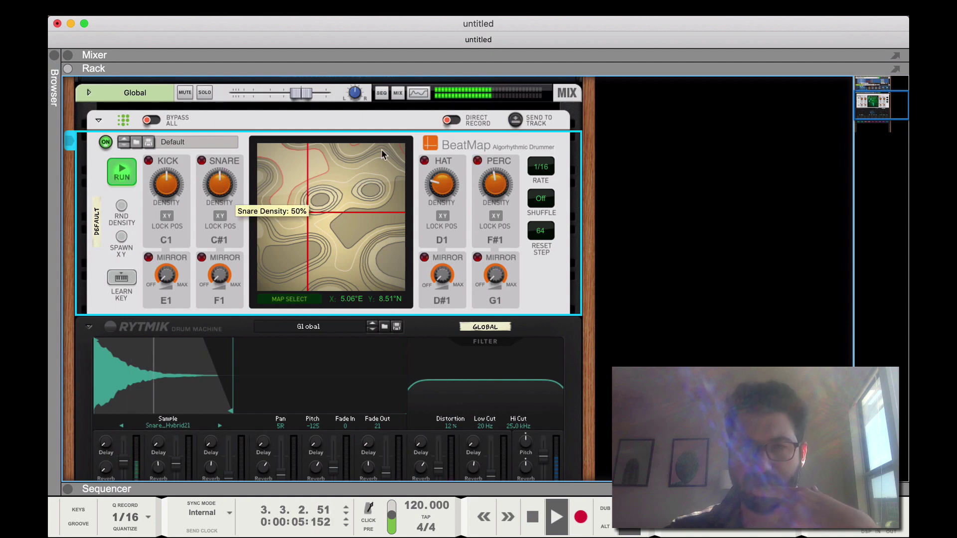
# - Set snare density to 33% and hat to 50%, lower the perc and kick densities, and move the crosshair to 3.37°E 4.64°N
pyautogui.moveTo(227, 192)
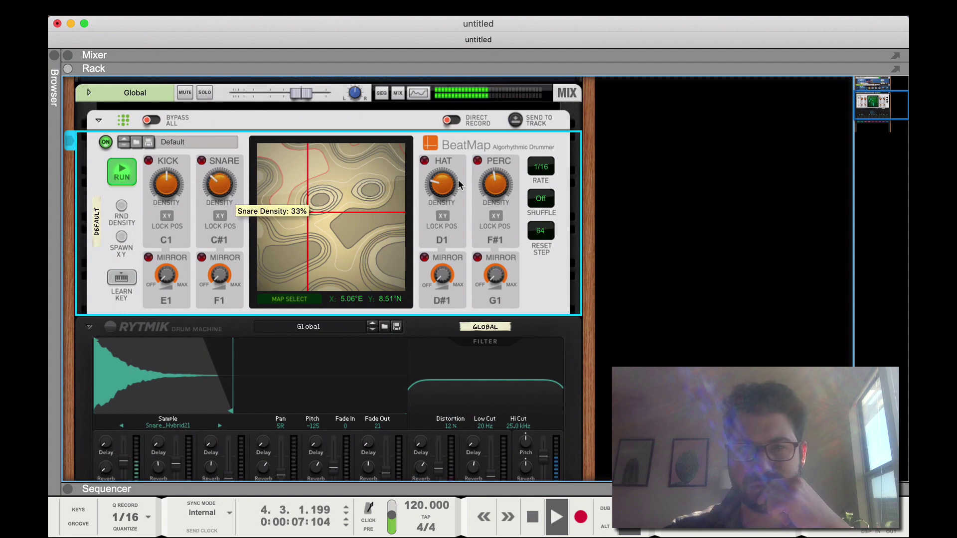
pyautogui.moveTo(495, 184); pyautogui.dragTo(448, 176)
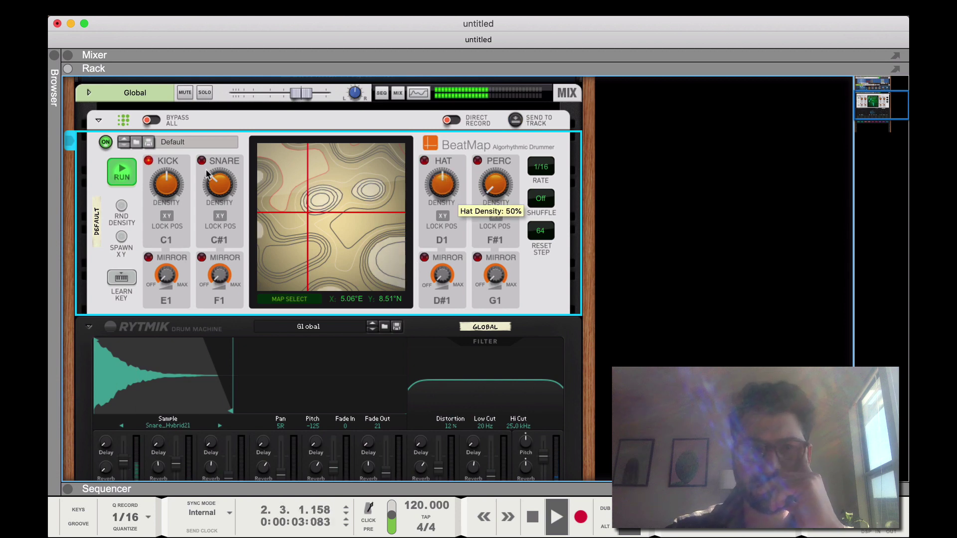
pyautogui.moveTo(165, 194); pyautogui.dragTo(166, 205)
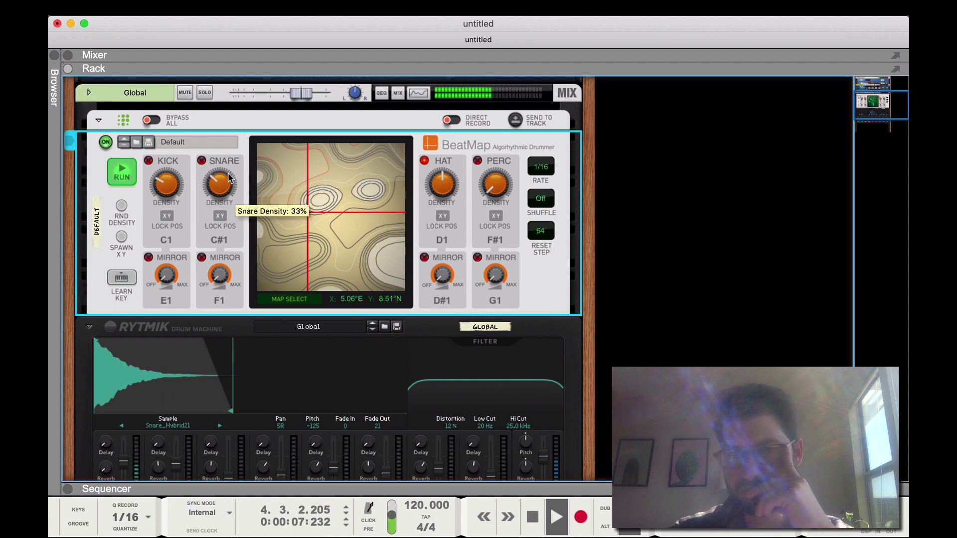
pyautogui.click(294, 245)
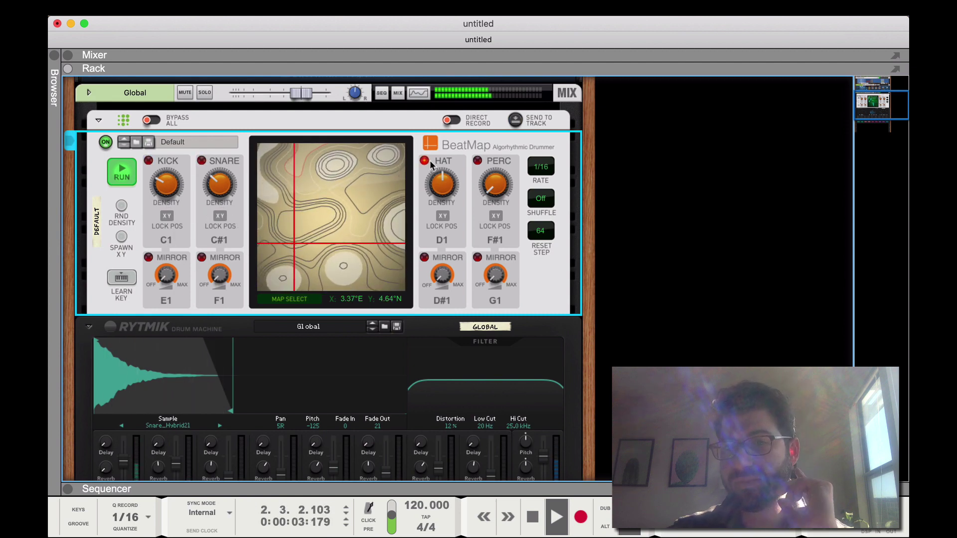
# - Try a 1/8 rate, restore it to 1/16, and try a 51% shuffle before turning shuffle off and stopping playback
pyautogui.click(540, 166)
pyautogui.click(545, 166)
pyautogui.scroll(1, 545, 166)
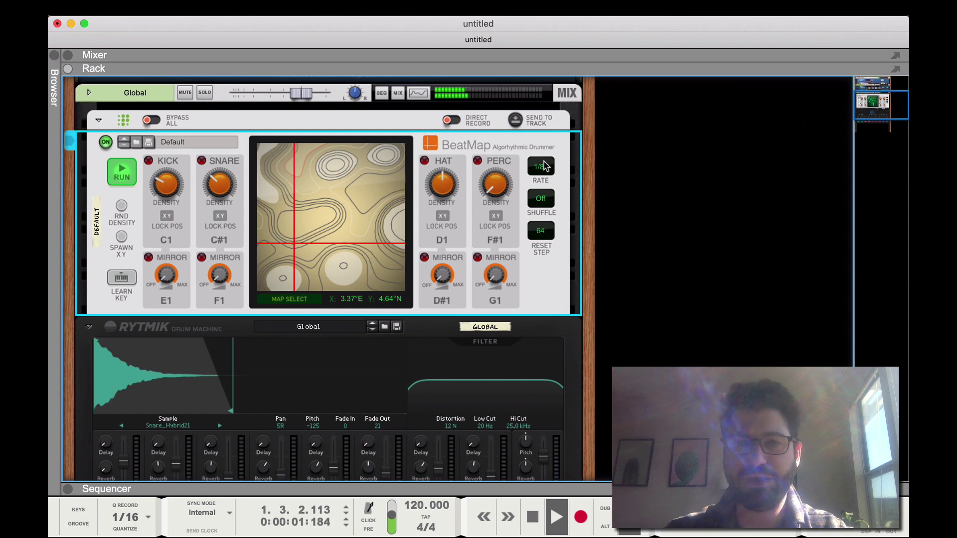
pyautogui.click(546, 170)
pyautogui.click(553, 178)
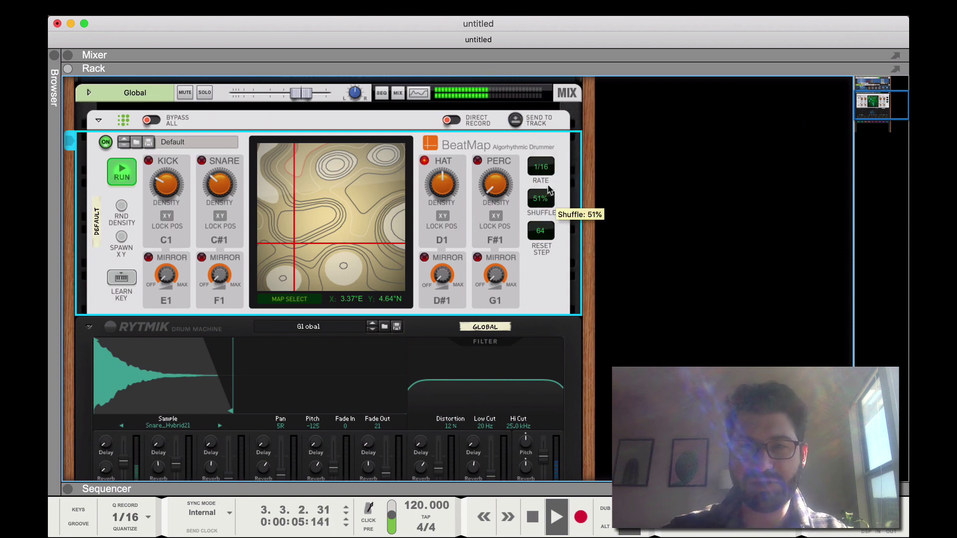
pyautogui.press('space')
# - Show the ReGroove mixer and load the MPC-60 patch Loaded MPC 55%-120BPM.grov into channel A2
pyautogui.click(78, 524)
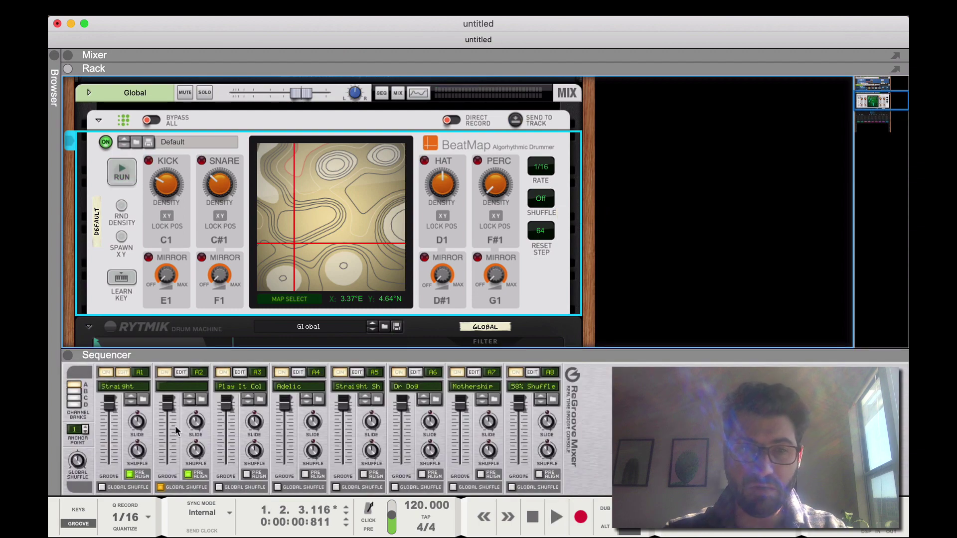
pyautogui.click(201, 400)
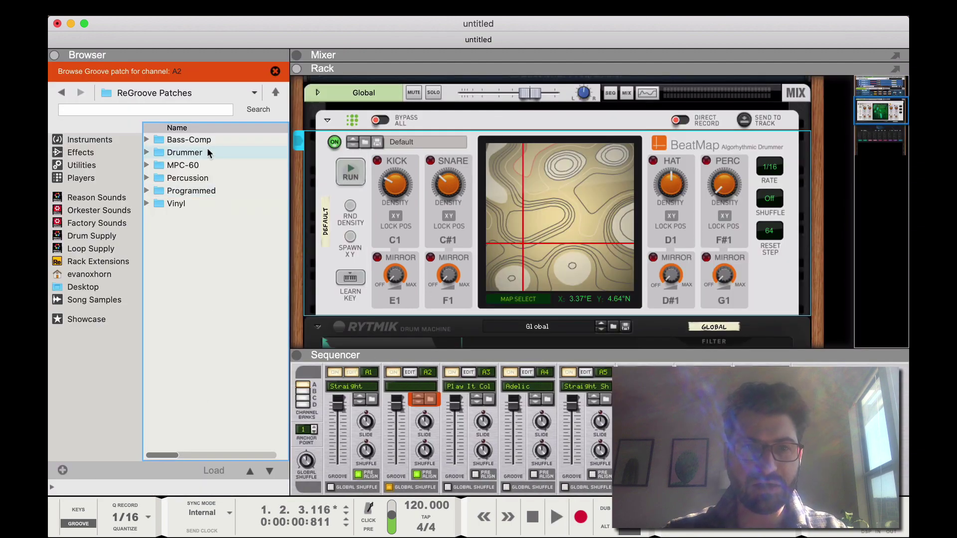
pyautogui.doubleClick(194, 166)
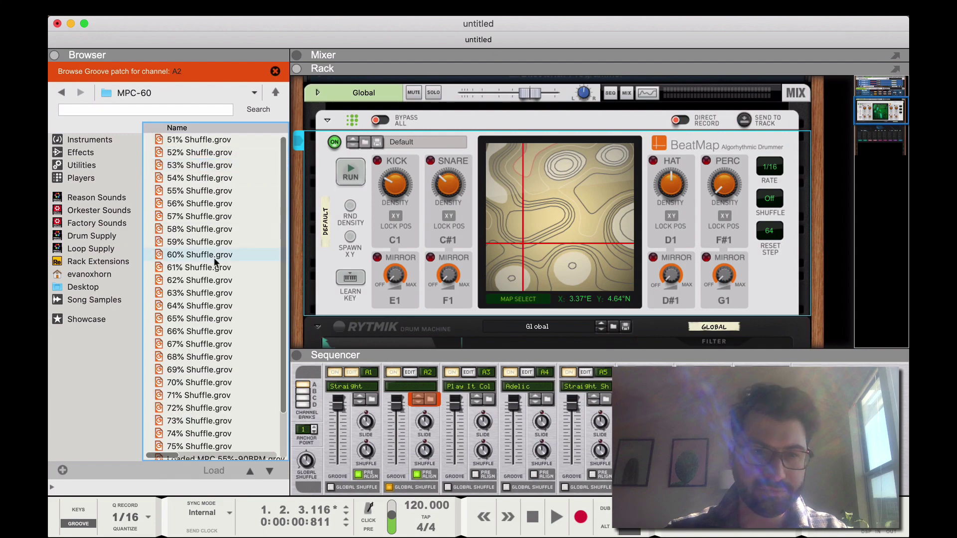
pyautogui.scroll(-3, 214, 257)
pyautogui.click(238, 425)
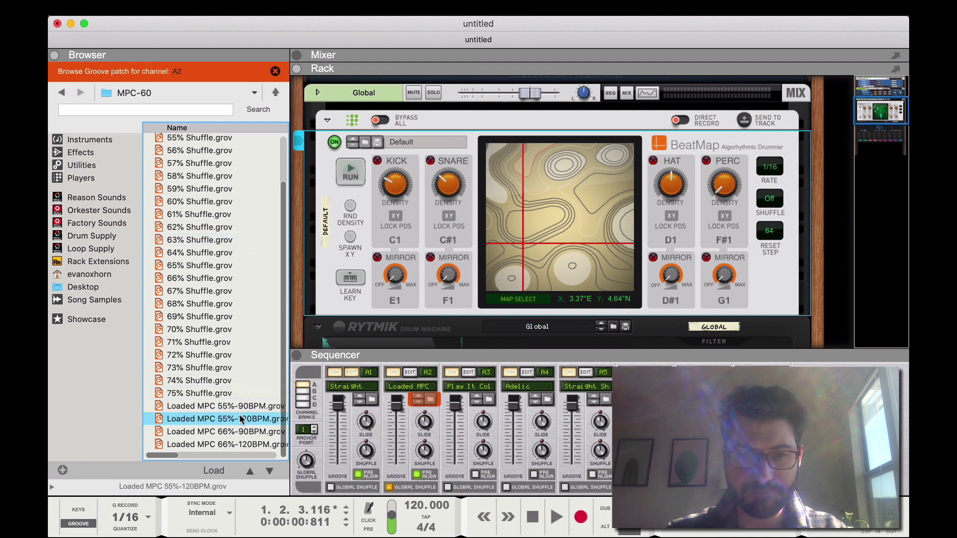
pyautogui.click(53, 56)
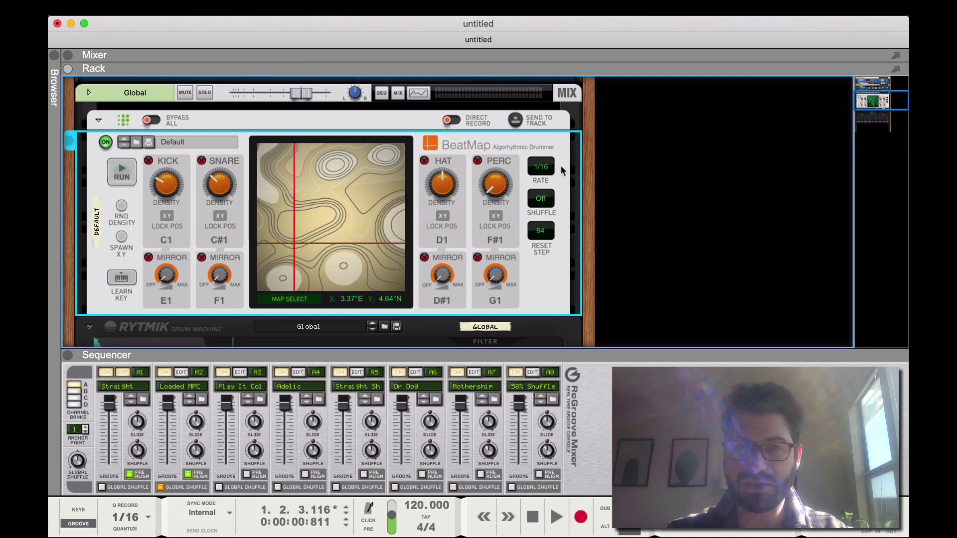
# - Set the BeatMap shuffle to Global, play the pattern, and change channel A2's groove patch to 62% Shuffle
pyautogui.click(540, 199)
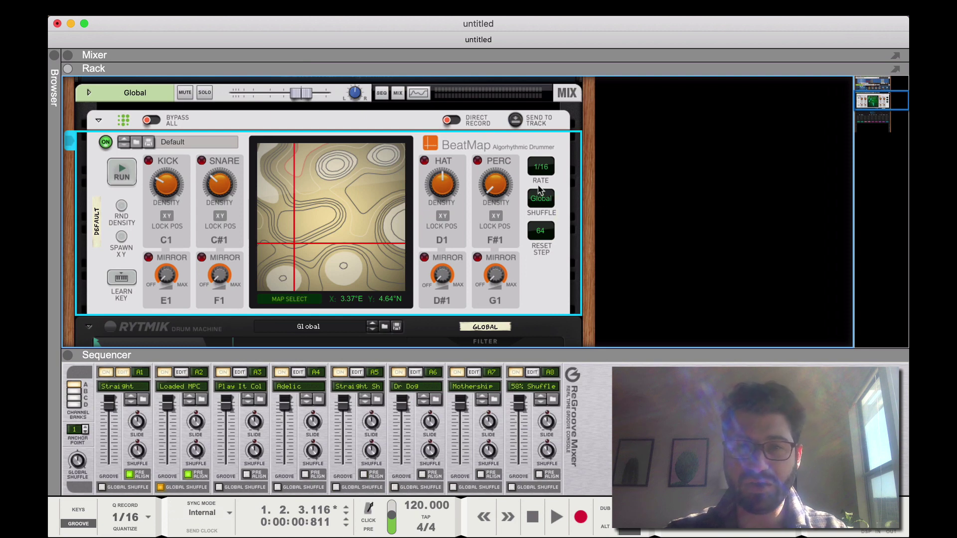
pyautogui.press('space')
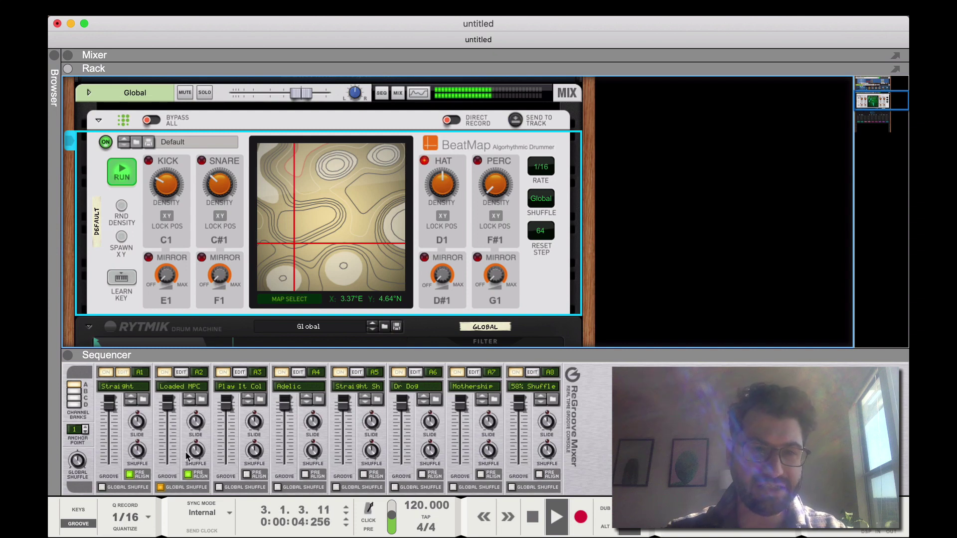
pyautogui.click(189, 401)
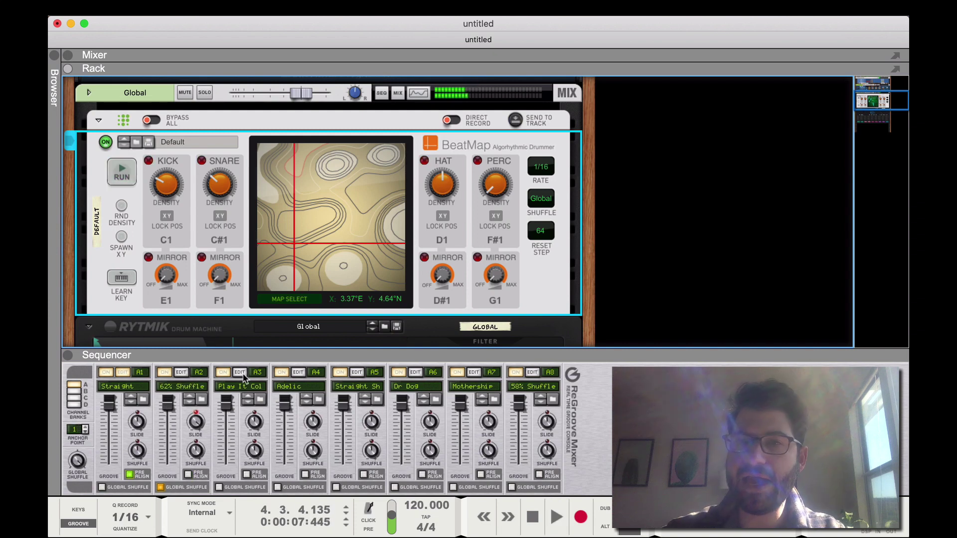
# - Hide the ReGroove mixer, show the sequencer, and send the BeatMap pattern to the Global track
pyautogui.click(67, 356)
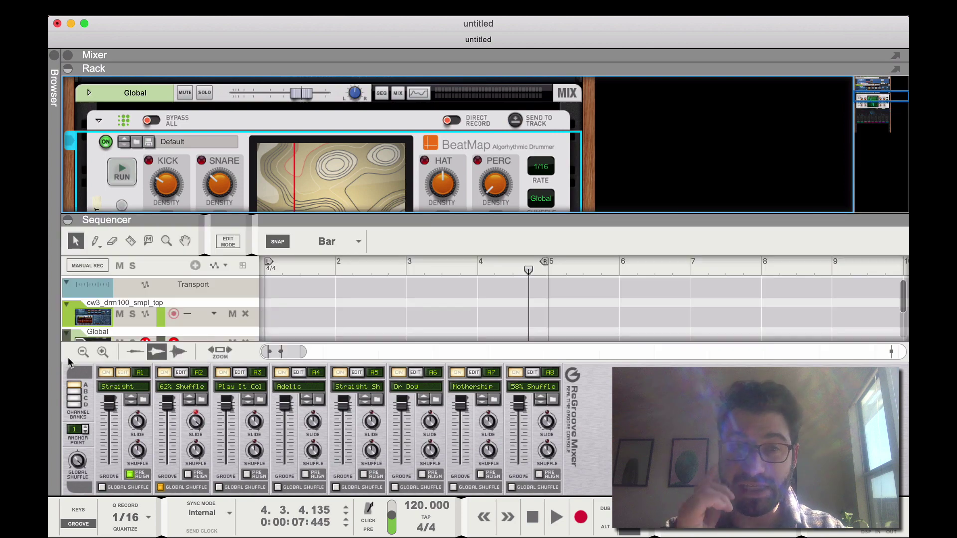
pyautogui.click(68, 220)
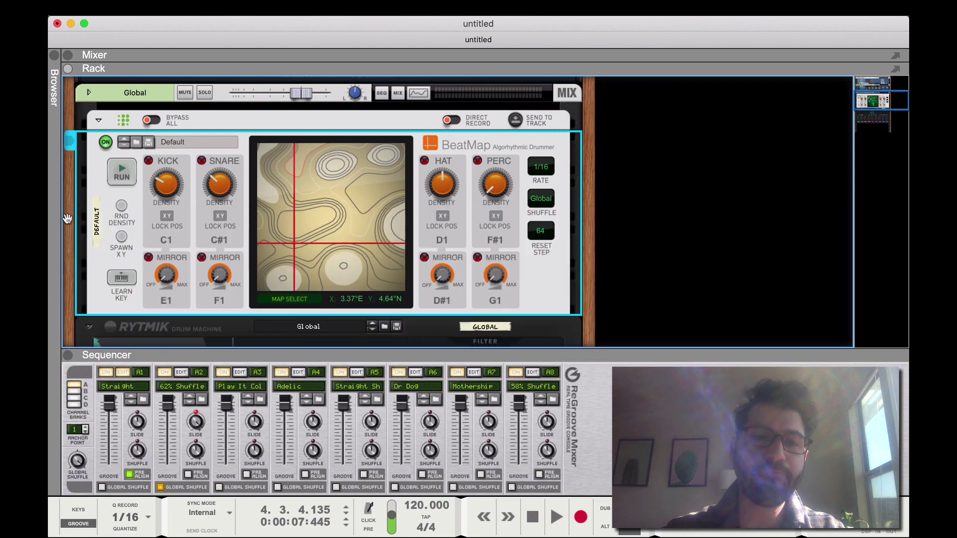
pyautogui.click(79, 526)
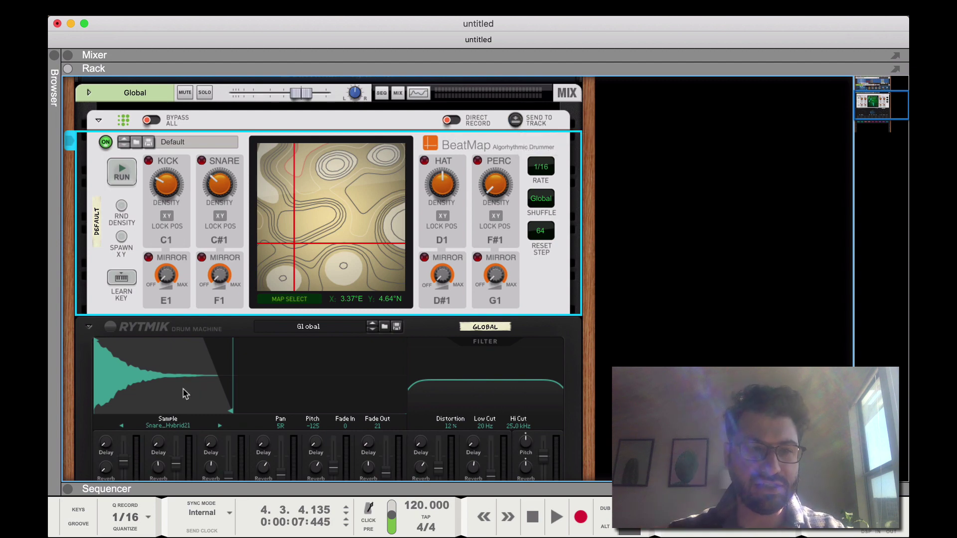
pyautogui.click(70, 491)
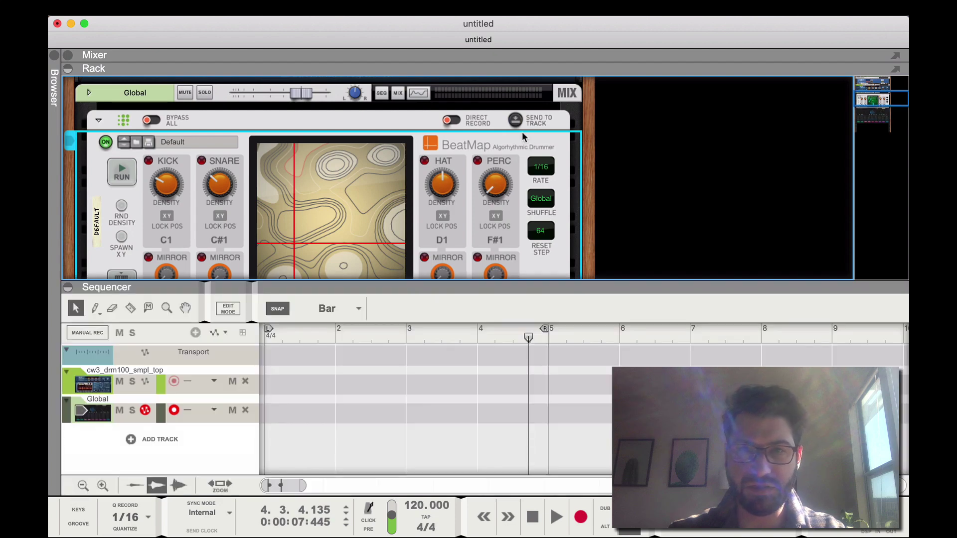
pyautogui.click(516, 121)
pyautogui.click(280, 417)
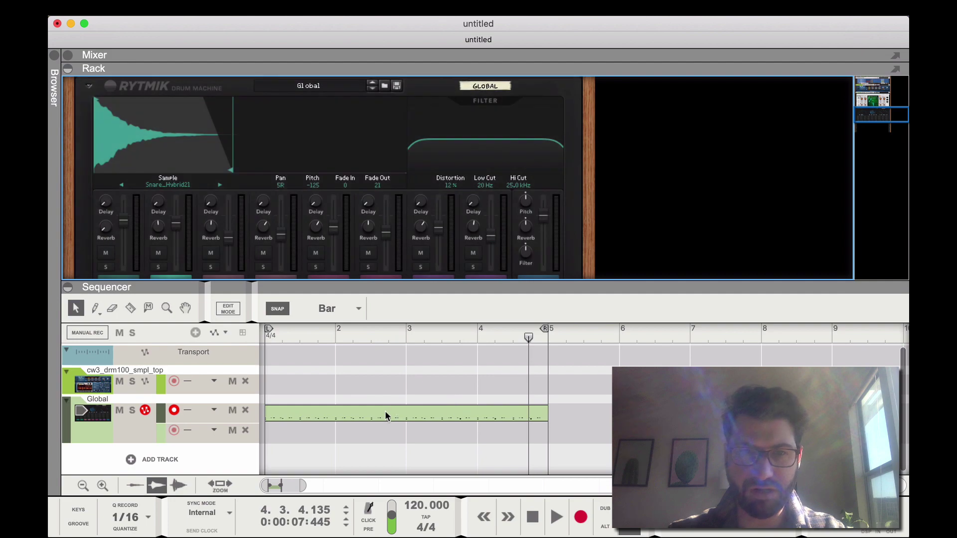
# - Play back the clip sent to the Global track and examine BeatMap's bypass state in the rack
pyautogui.hscroll(1, 376, 411)
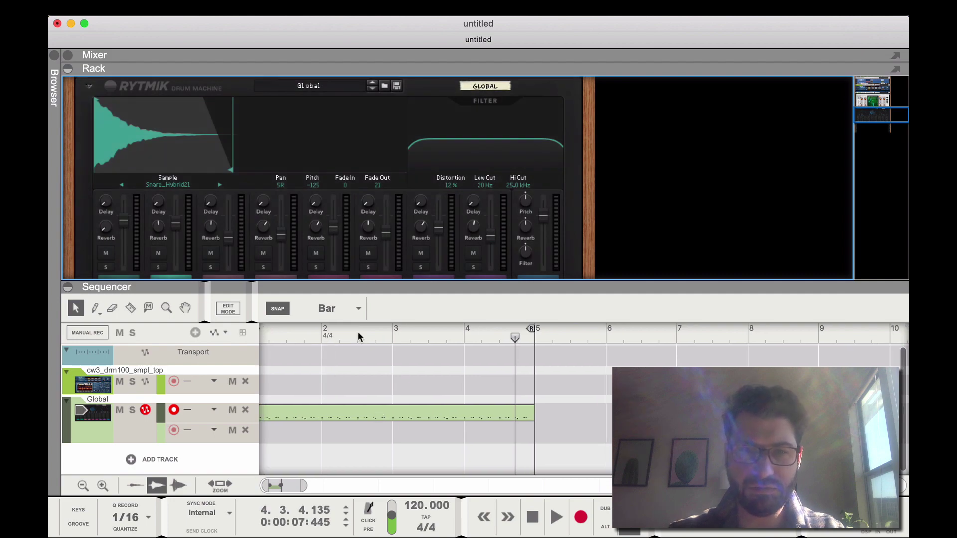
pyautogui.press('space')
pyautogui.scroll(10, 321, 222)
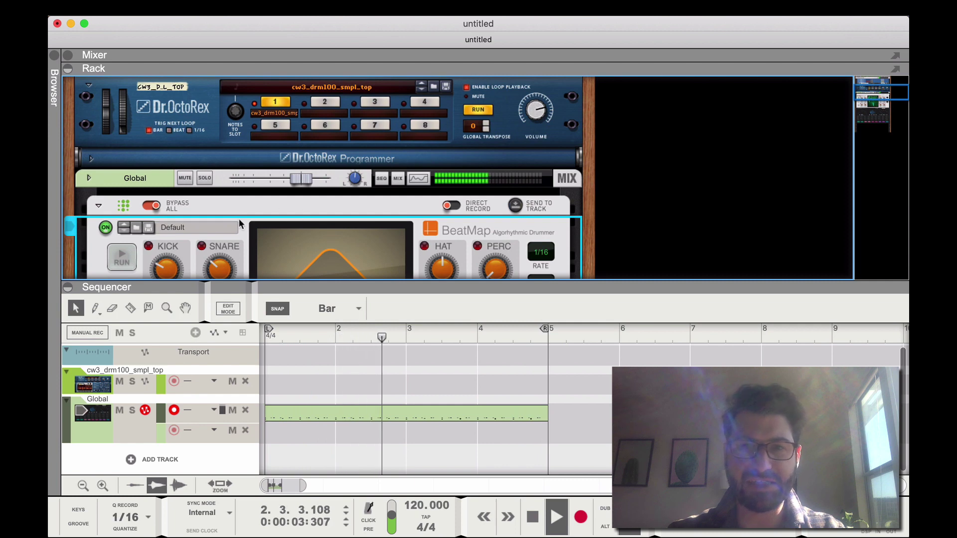
pyautogui.scroll(-2, 240, 223)
pyautogui.scroll(-5, 239, 223)
pyautogui.scroll(-1, 239, 223)
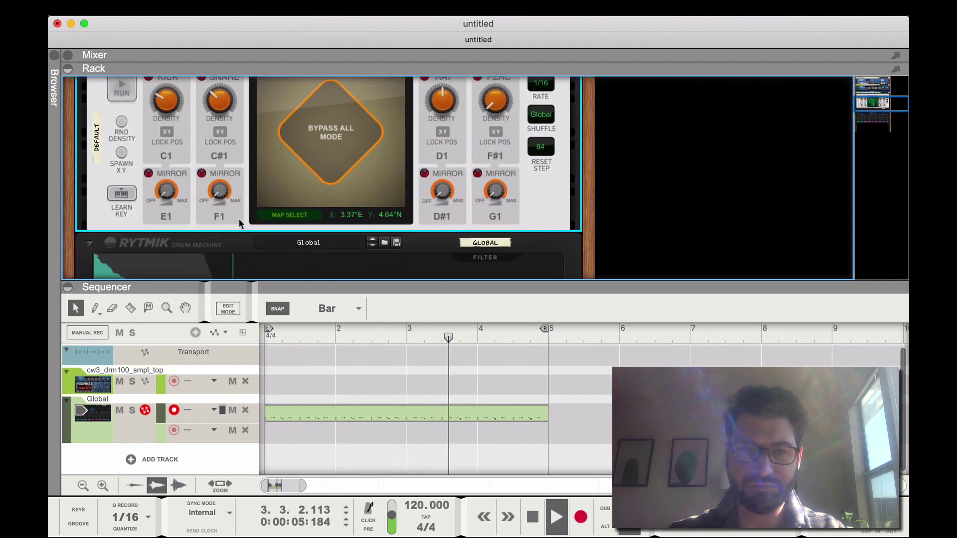
# - Delete the BeatMap clip from the Global track, hide the sequencer, and turn off Bypass All
pyautogui.click(310, 410)
pyautogui.press('Delete')
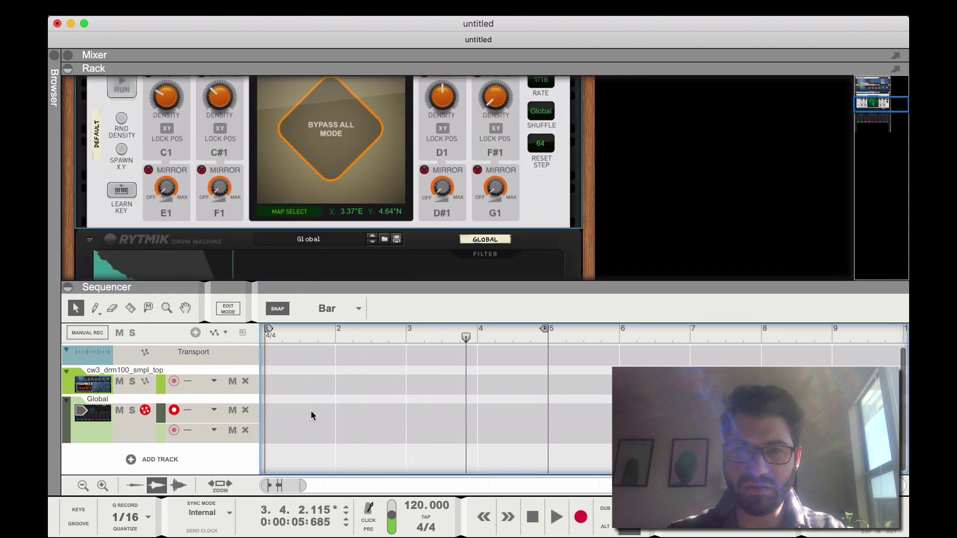
pyautogui.click(67, 287)
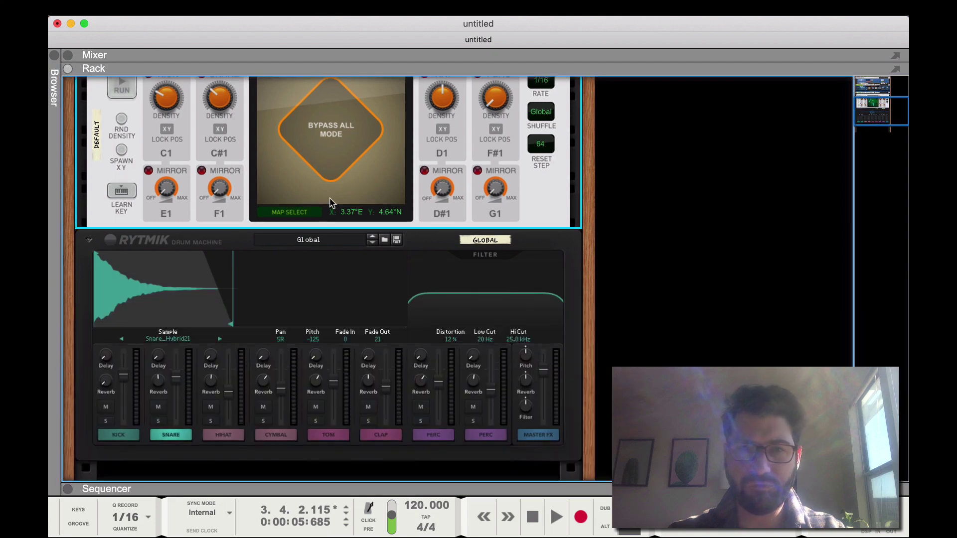
pyautogui.scroll(3, 300, 199)
pyautogui.click(149, 101)
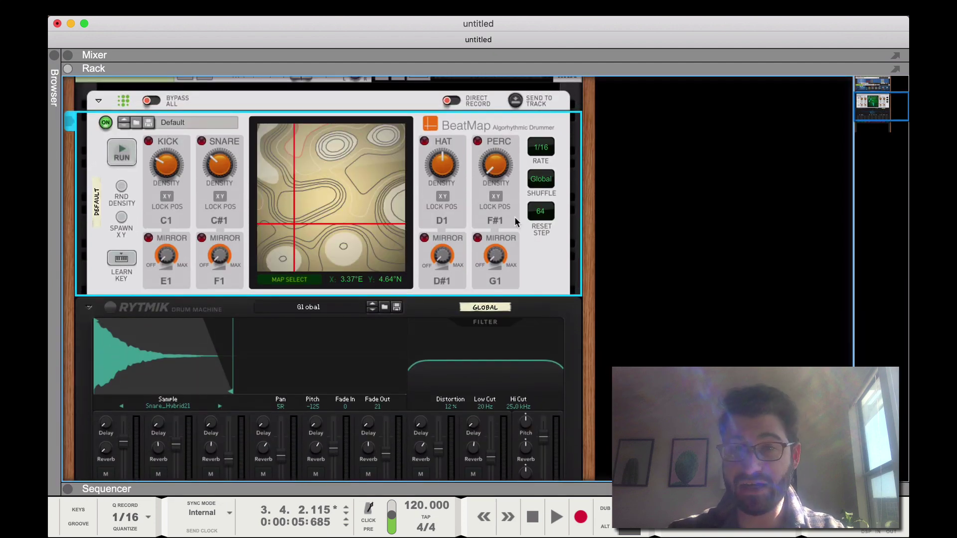
# - Set the BeatMap shuffle to Off and randomize the drum densities
pyautogui.click(540, 180)
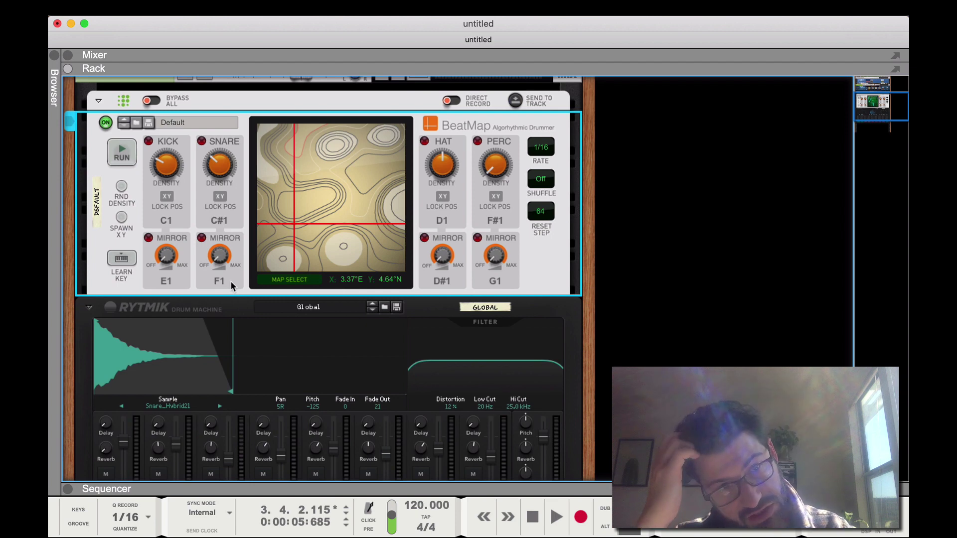
pyautogui.click(122, 188)
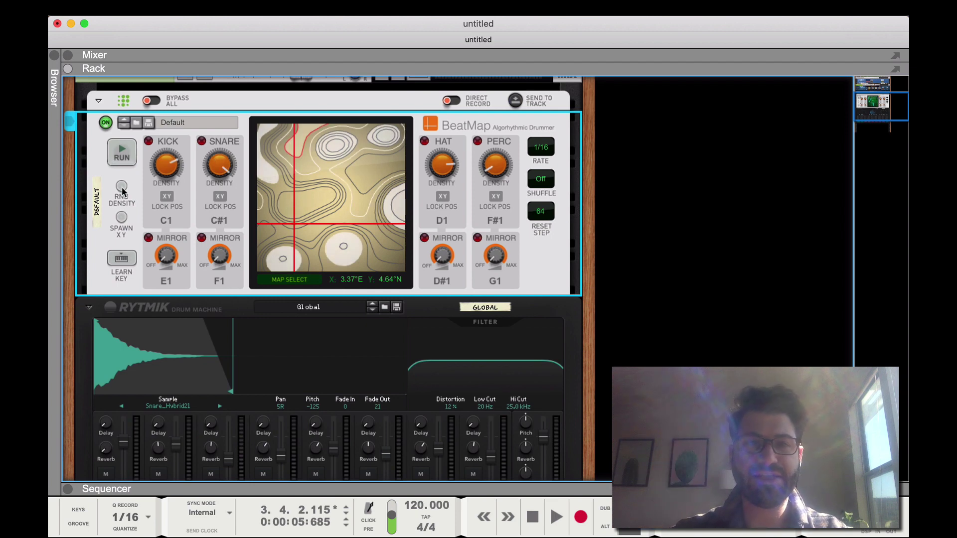
# - Start playback and randomize BeatMap's drum densities while the pattern runs
pyautogui.press('space')
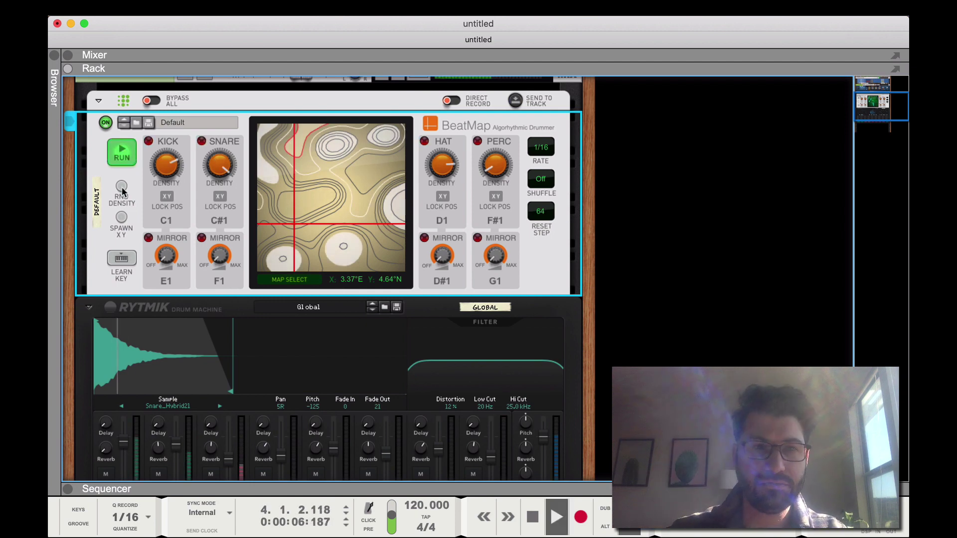
pyautogui.click(121, 184)
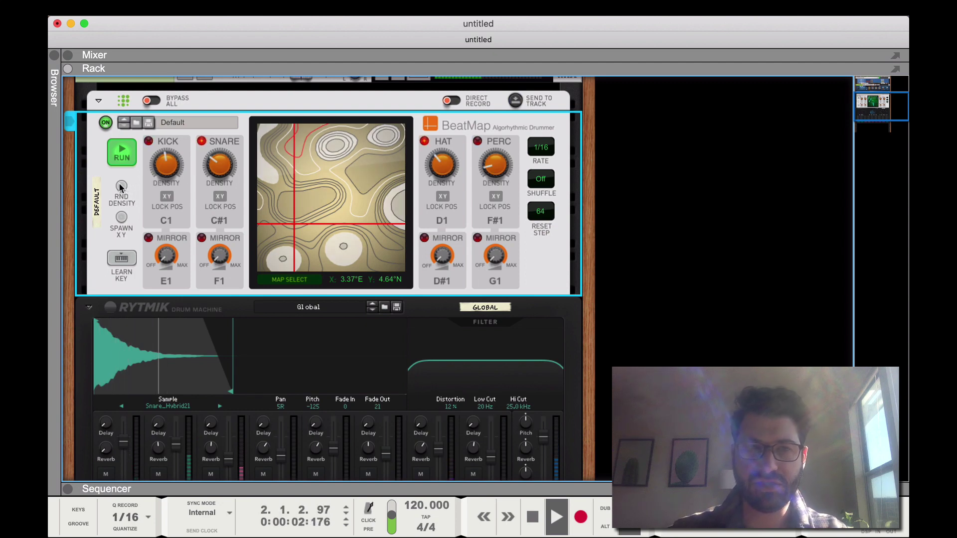
pyautogui.click(120, 184)
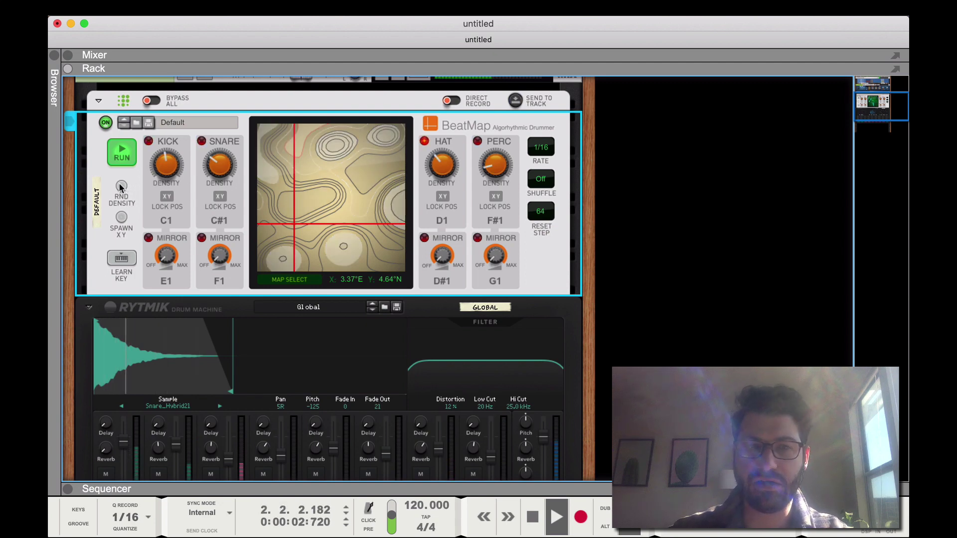
# - Spawn random XY map positions in BeatMap twice and stop its pattern
pyautogui.click(121, 216)
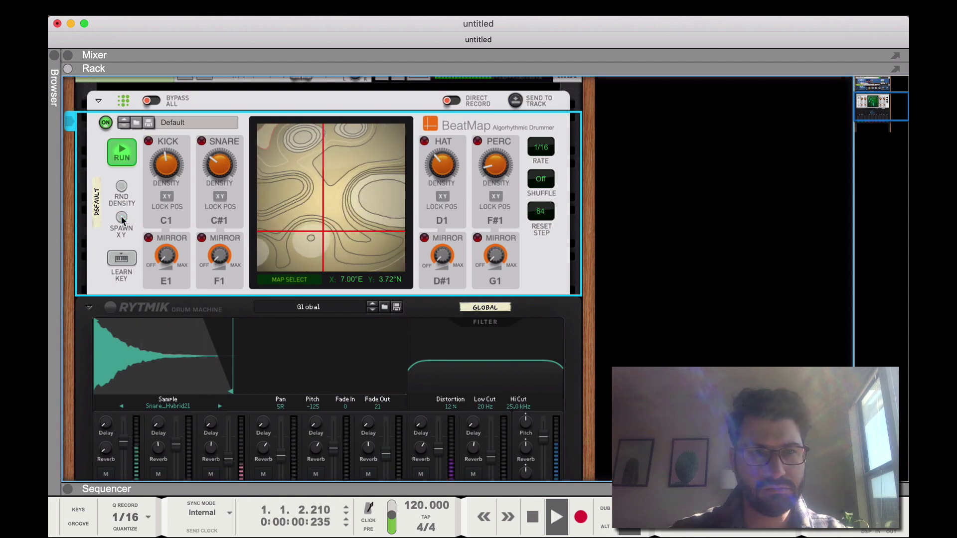
pyautogui.click(120, 217)
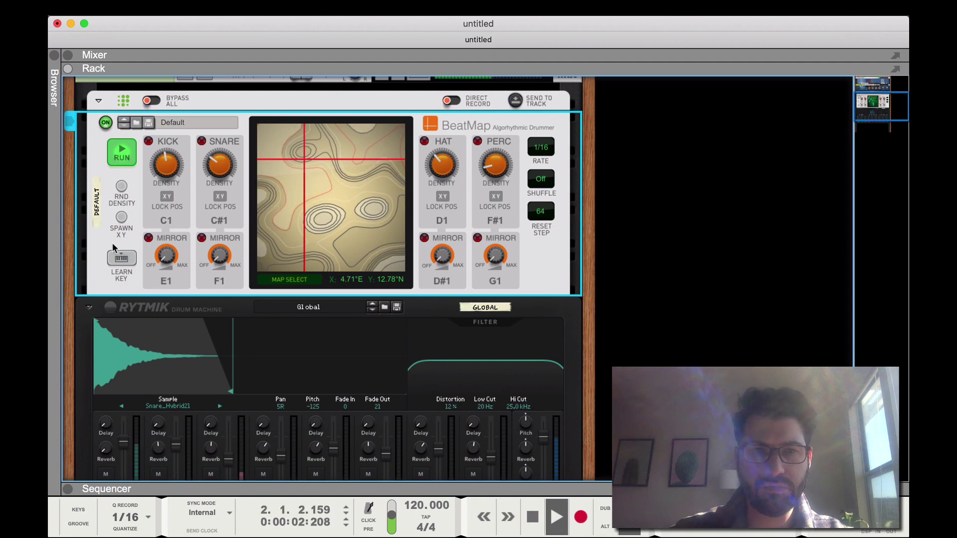
pyautogui.click(124, 150)
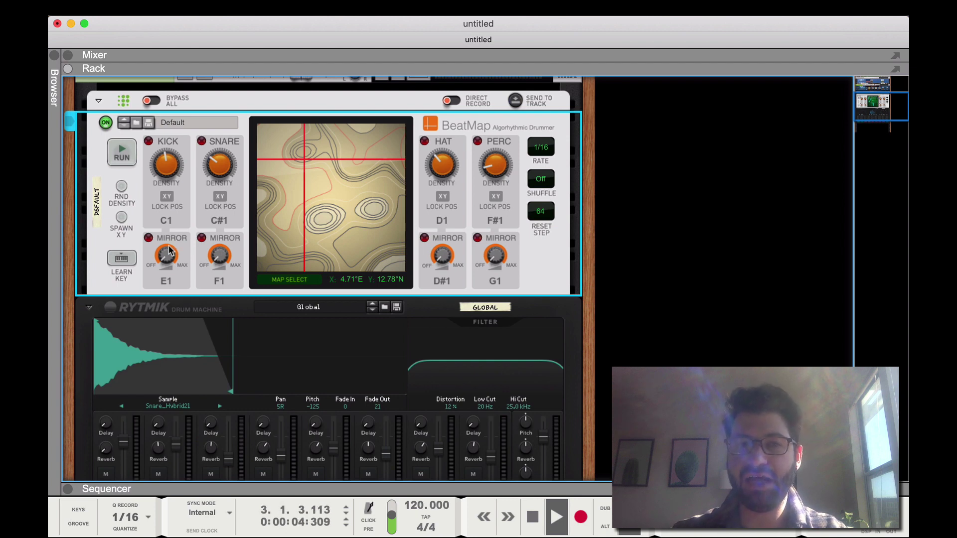
# - Turn the snare, hat and percussion densities down to zero, and run BeatMap with the kick mirror velocity raised to 87
pyautogui.moveTo(165, 258)
pyautogui.mouseDown()
pyautogui.moveTo(161, 225)
pyautogui.moveTo(160, 249)
pyautogui.mouseUp()
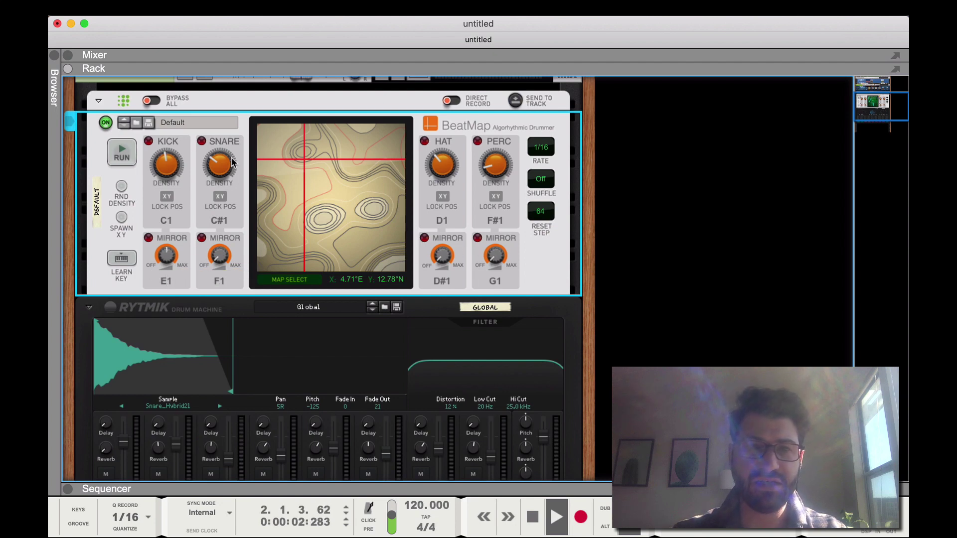
pyautogui.moveTo(223, 163); pyautogui.dragTo(250, 334)
pyautogui.moveTo(442, 166); pyautogui.dragTo(444, 257)
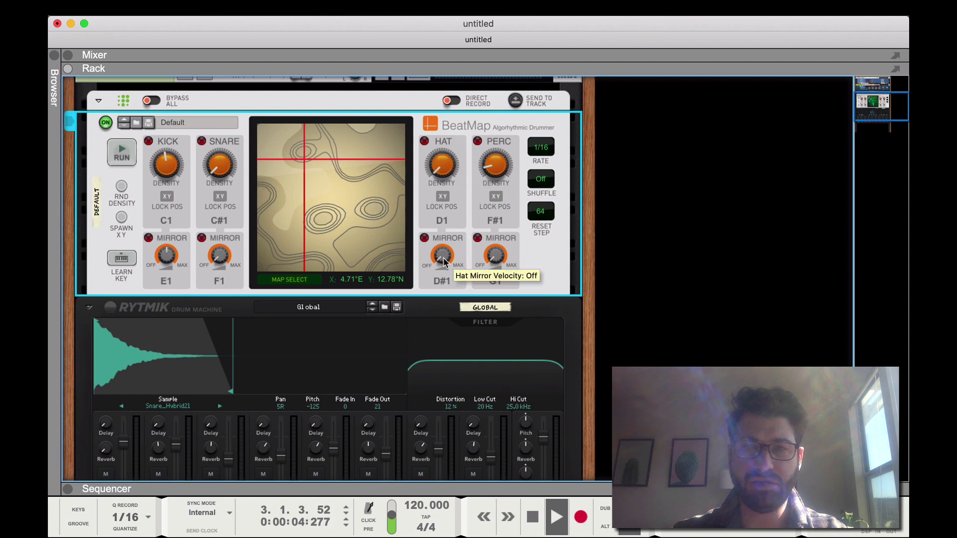
pyautogui.moveTo(488, 173); pyautogui.dragTo(490, 189)
pyautogui.click(119, 152)
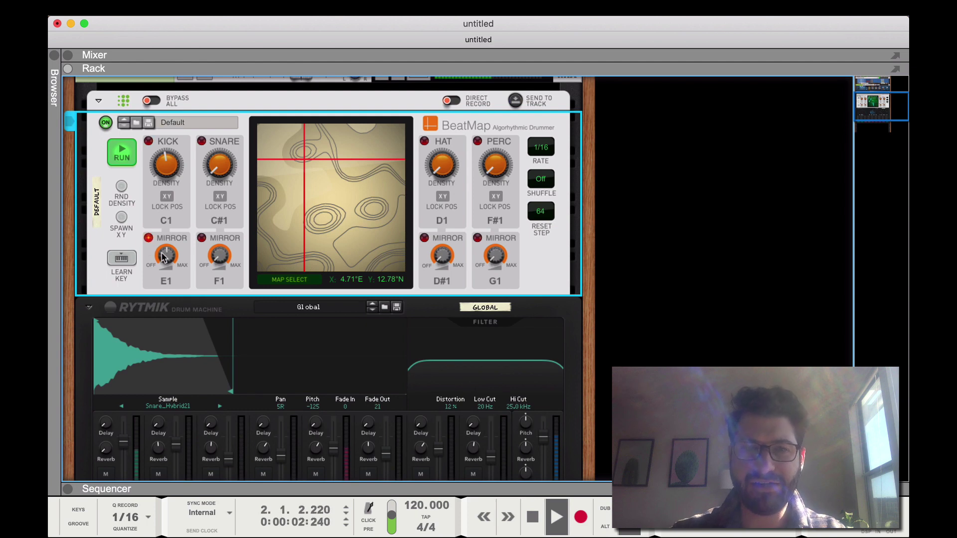
pyautogui.moveTo(161, 251)
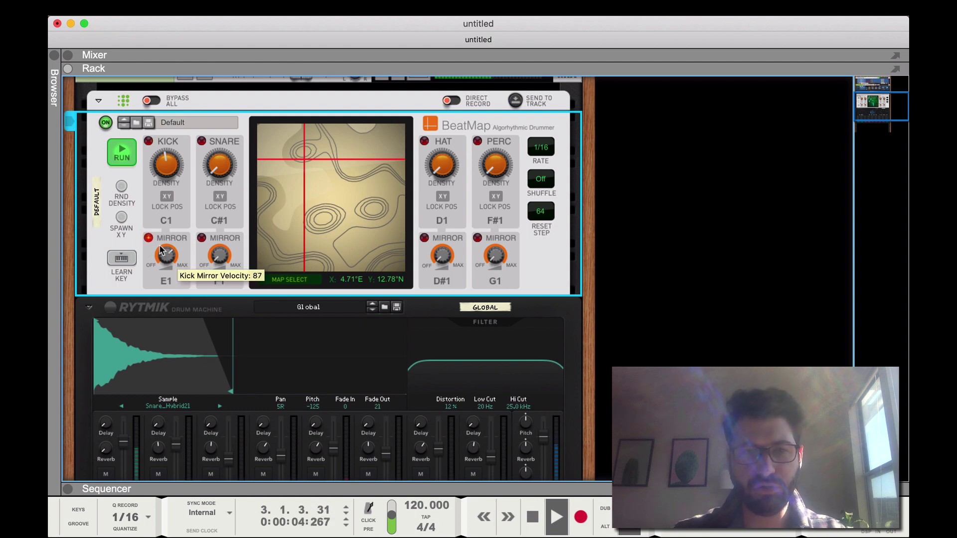
# - Raise the snare density to about halfway and turn the snare mirror velocity up near its maximum
pyautogui.moveTo(219, 165)
pyautogui.mouseDown()
pyautogui.moveTo(225, 175)
pyautogui.moveTo(212, 145)
pyautogui.moveTo(216, 181)
pyautogui.mouseUp()
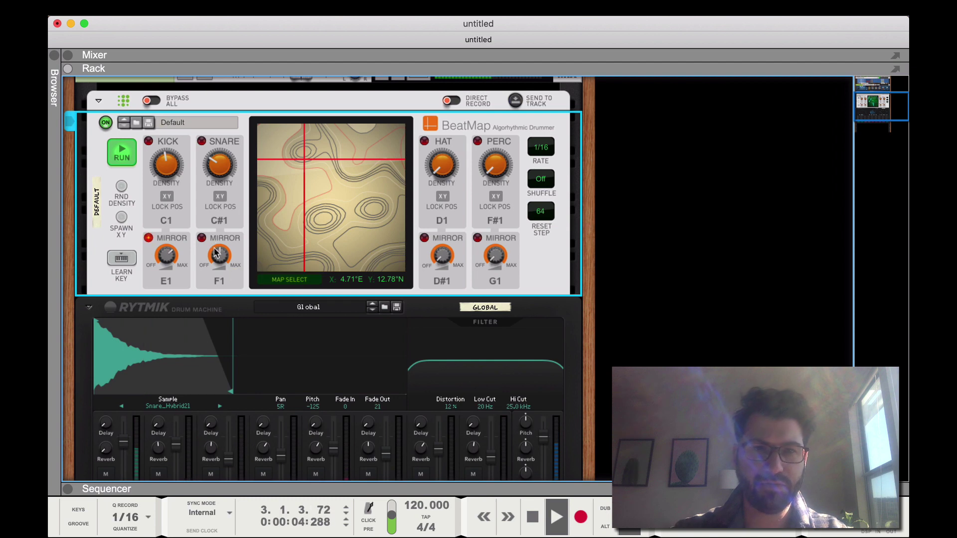
pyautogui.moveTo(213, 240); pyautogui.dragTo(218, 232)
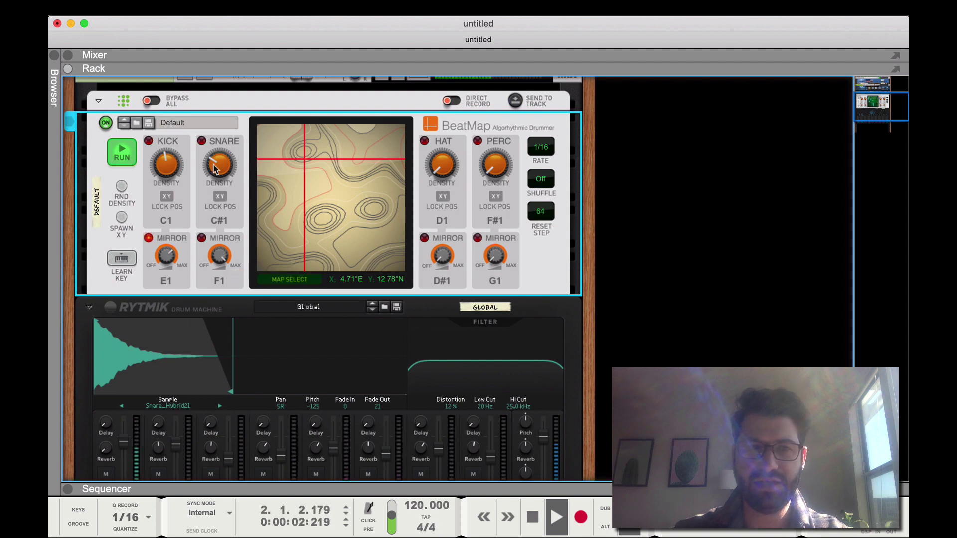
pyautogui.moveTo(218, 150); pyautogui.dragTo(219, 150)
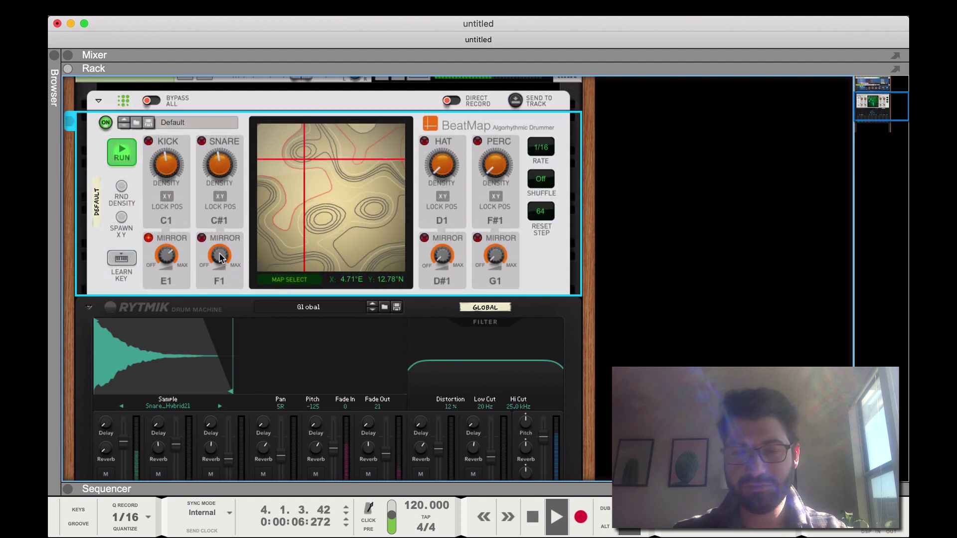
pyautogui.moveTo(224, 255)
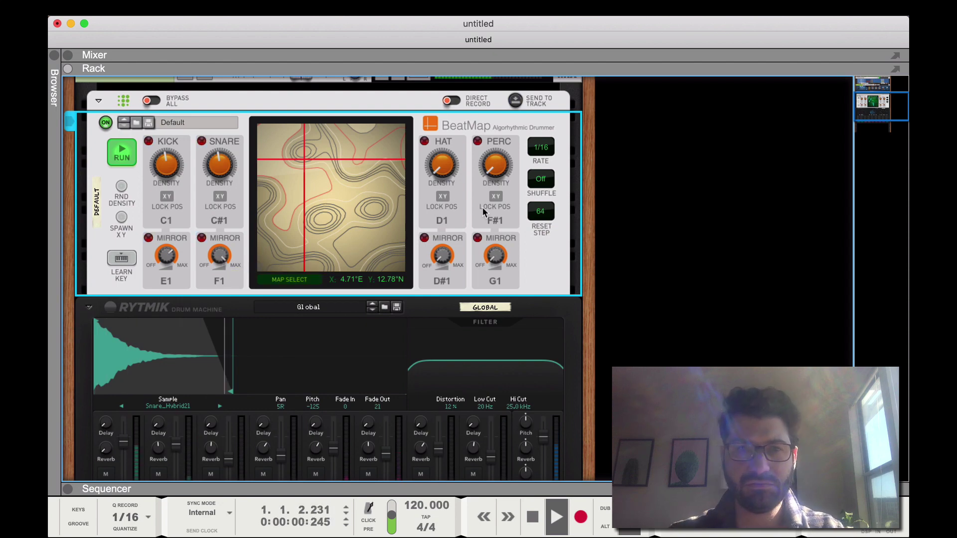
# - Bring back the hat and percussion densities to about halfway and raise both of their mirror velocities
pyautogui.moveTo(443, 141)
pyautogui.mouseDown()
pyautogui.moveTo(442, 131)
pyautogui.moveTo(439, 147)
pyautogui.mouseUp()
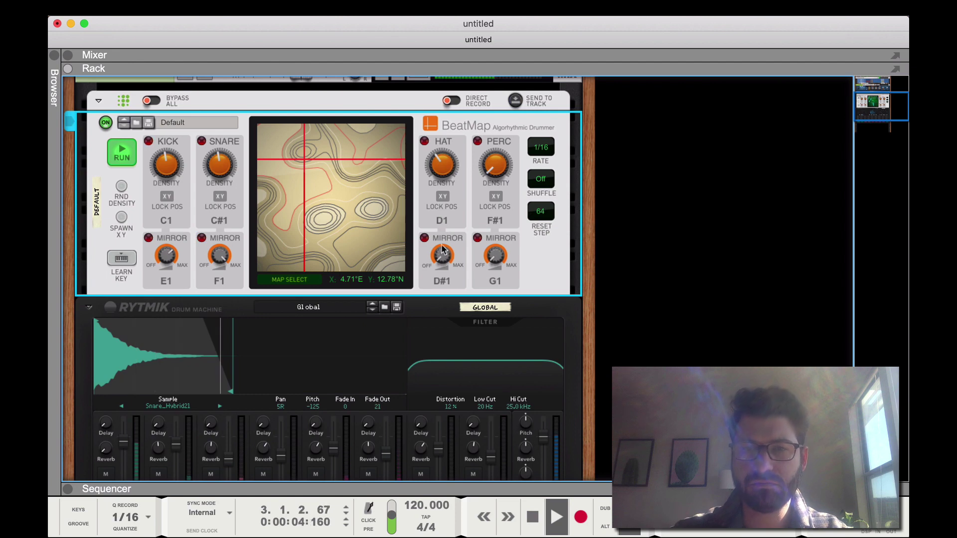
pyautogui.moveTo(436, 232)
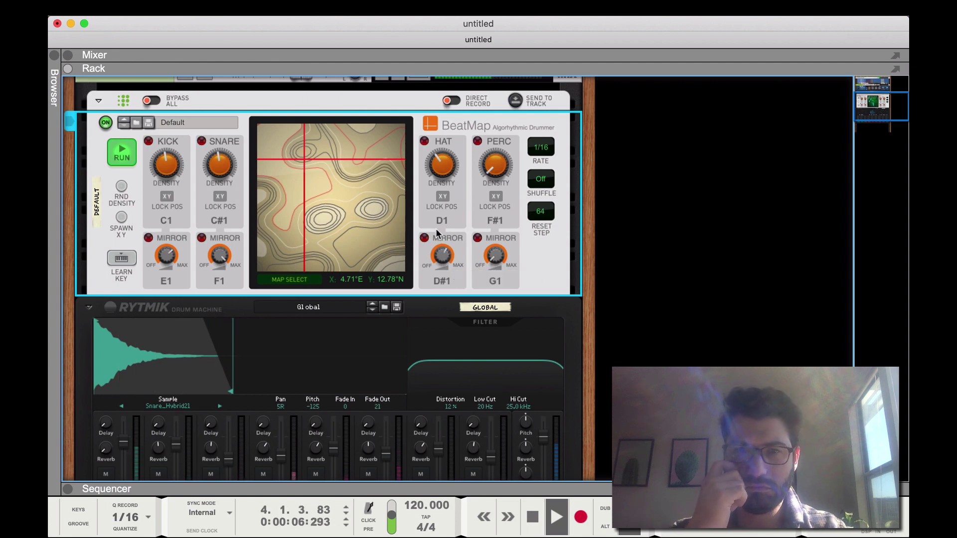
pyautogui.moveTo(495, 164); pyautogui.dragTo(491, 145)
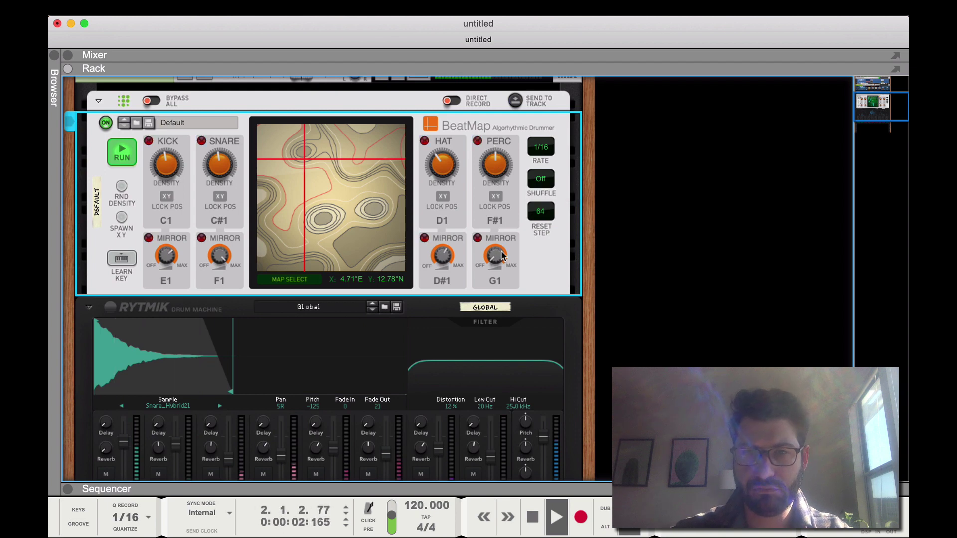
pyautogui.moveTo(484, 225)
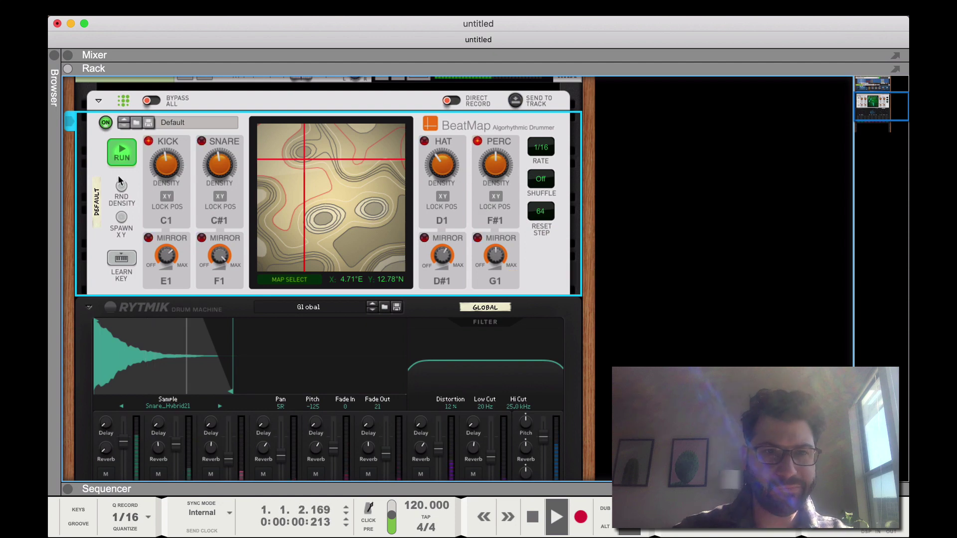
# - Turn the snare mirror off and audition the BeatMap pattern before stopping it
pyautogui.click(127, 148)
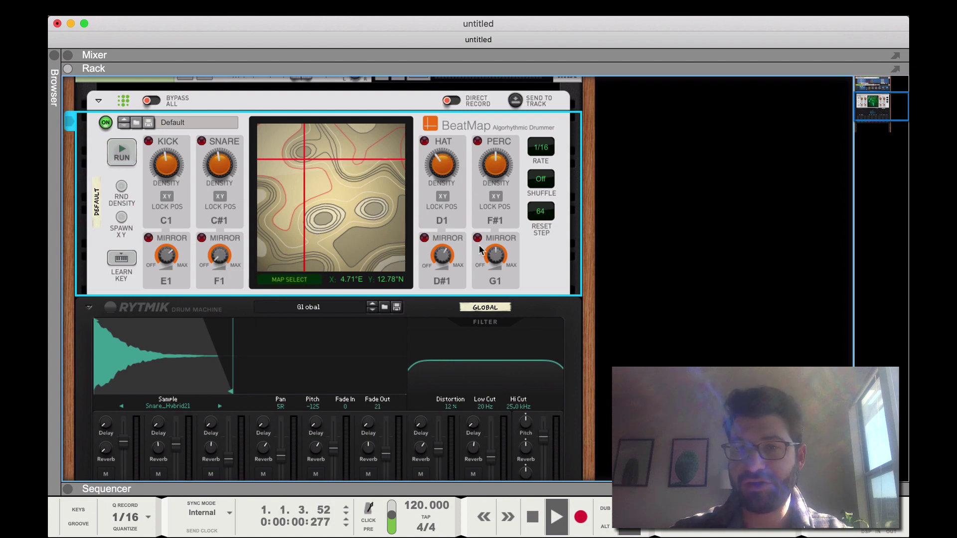
pyautogui.click(118, 158)
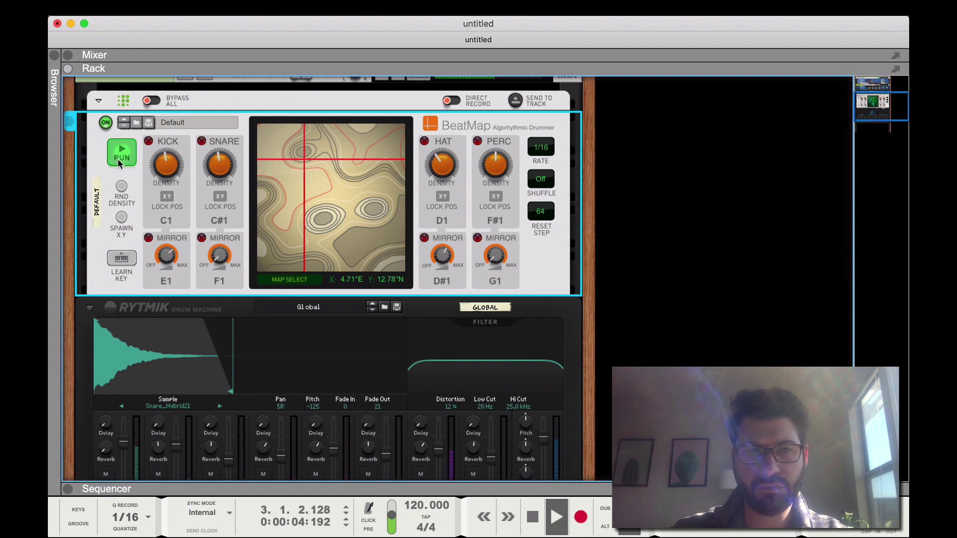
pyautogui.click(122, 158)
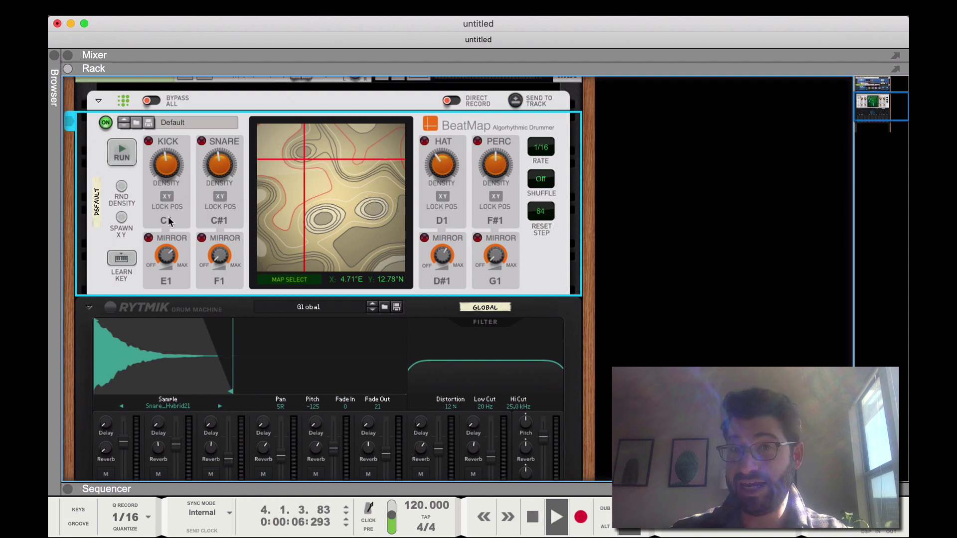
# - Toggle BeatMap's key learn mode, try B0 as the kick's note, and stop playback
pyautogui.click(121, 258)
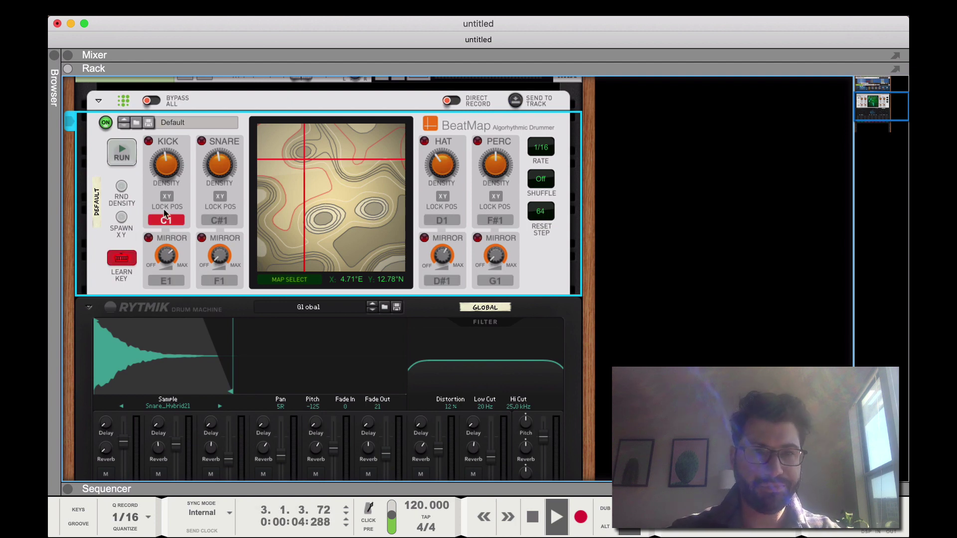
pyautogui.click(124, 258)
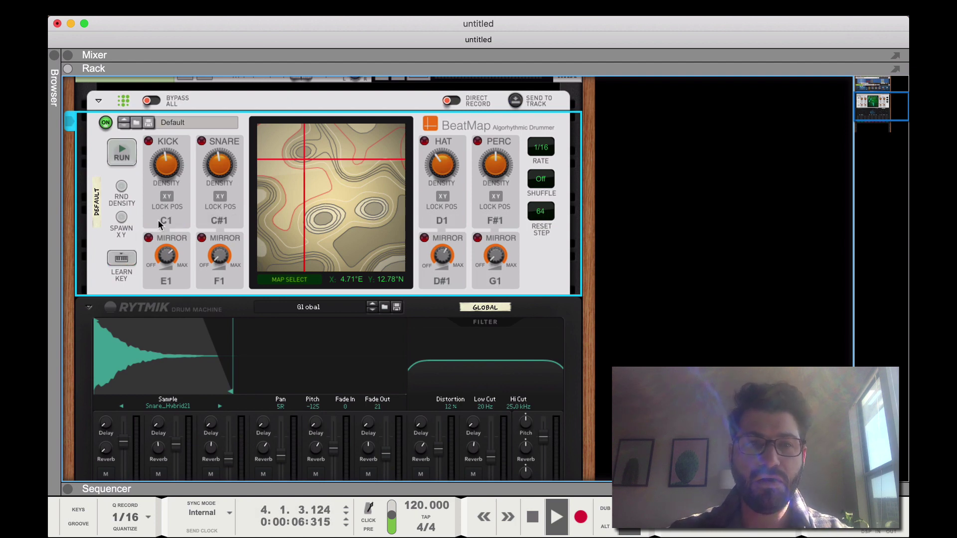
pyautogui.moveTo(160, 220)
pyautogui.mouseDown()
pyautogui.moveTo(169, 168)
pyautogui.moveTo(171, 244)
pyautogui.moveTo(173, 232)
pyautogui.mouseUp()
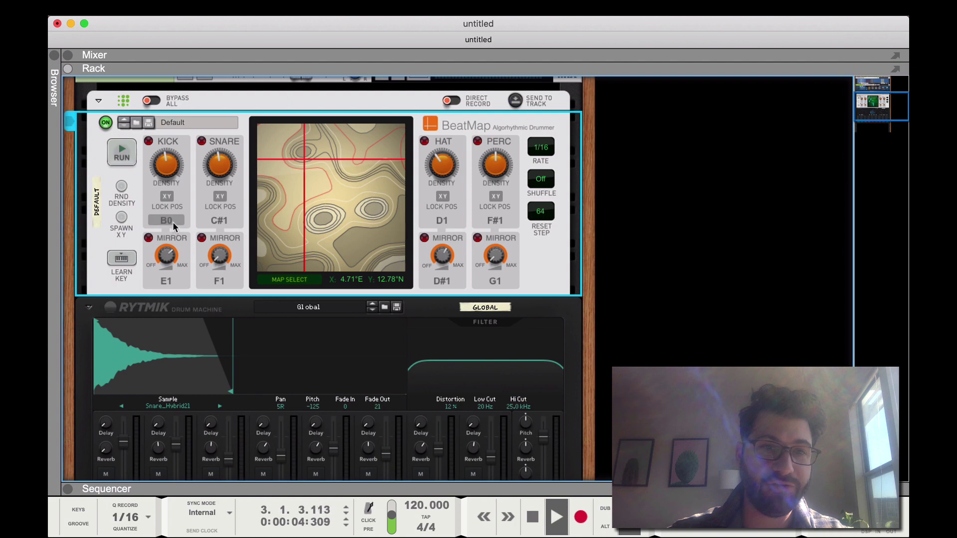
pyautogui.press('space')
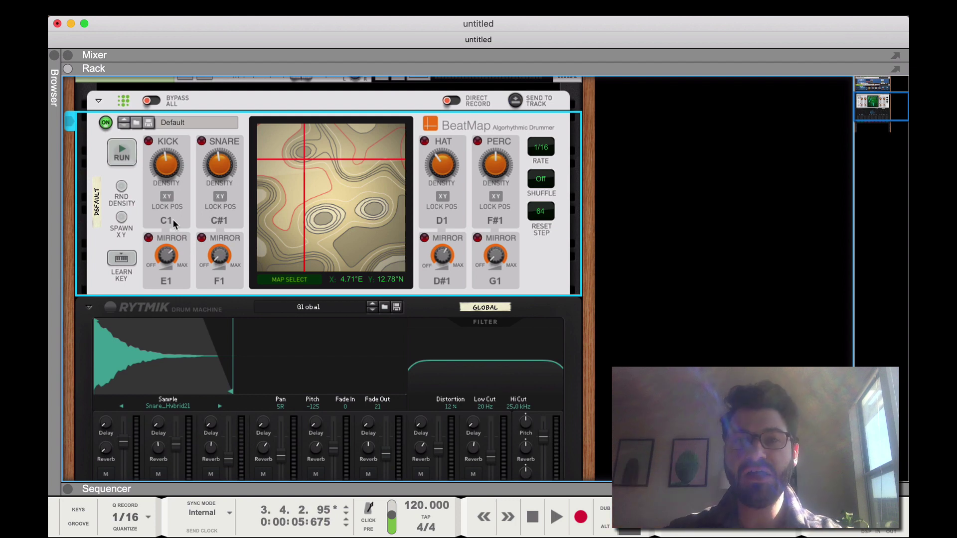
# - Set BeatMap's map position to 16.00°E, 5.65°N and add a Pulsar Dual LFO below the Rytmik
pyautogui.click(395, 217)
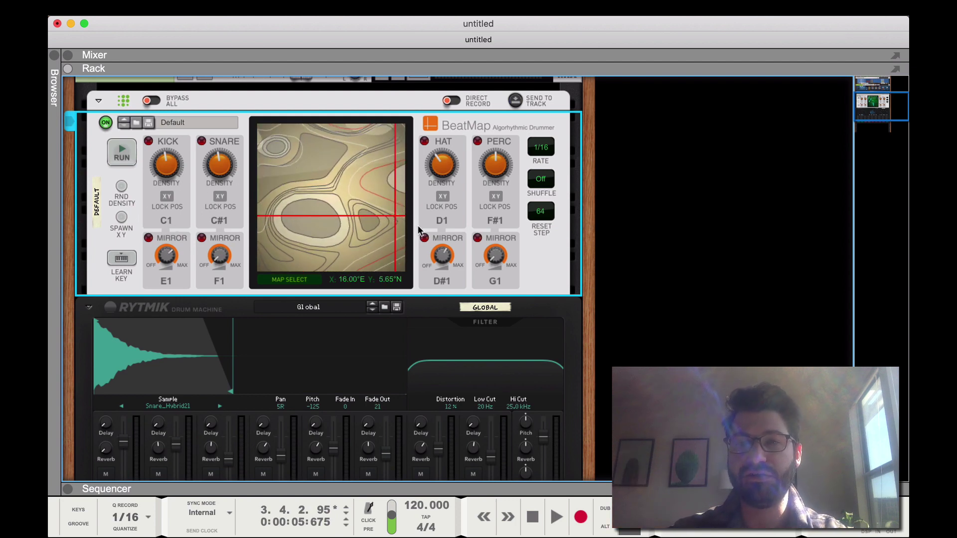
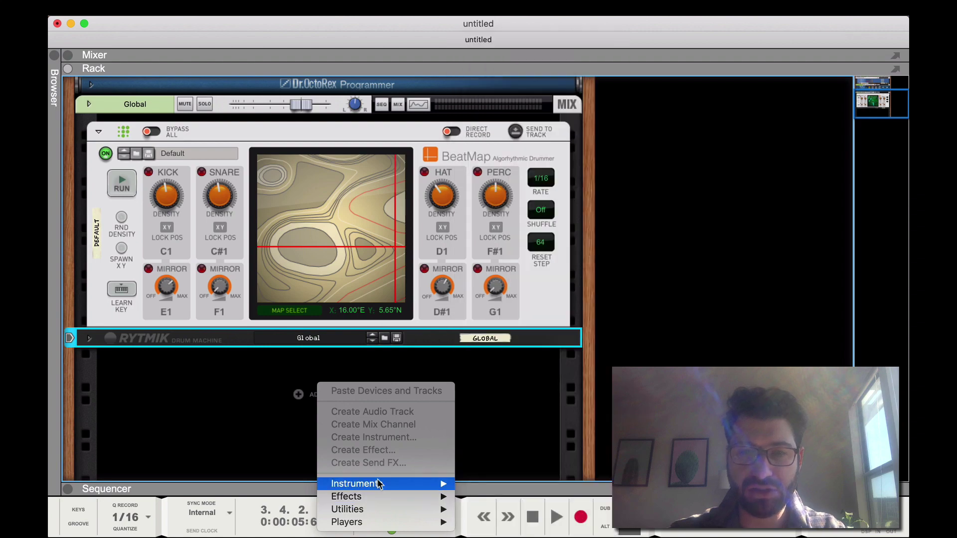
pyautogui.moveTo(378, 483)
pyautogui.moveTo(557, 350)
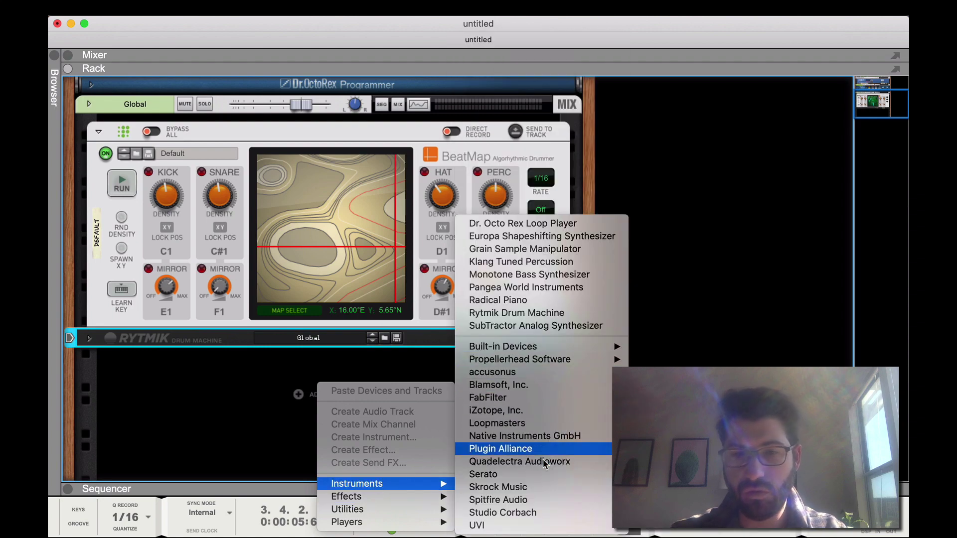
pyautogui.moveTo(426, 508)
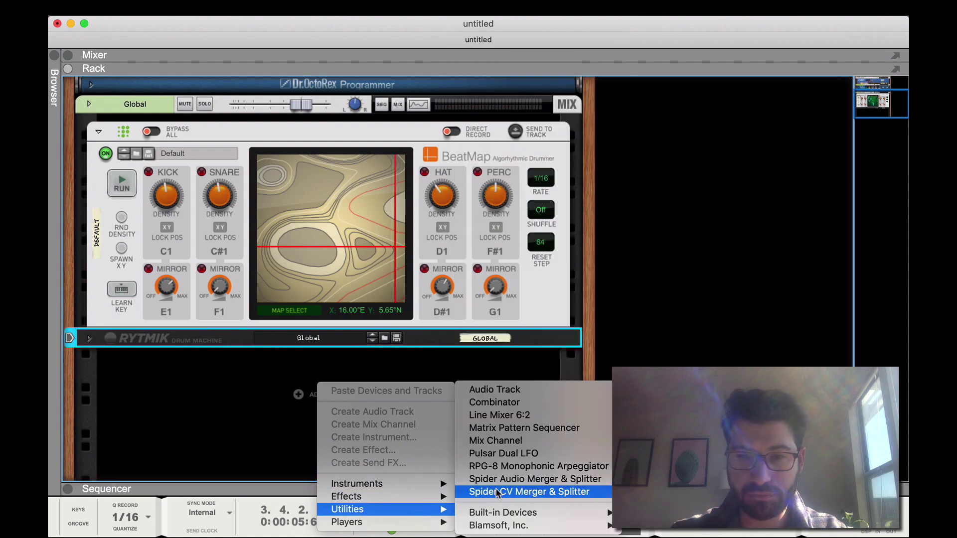
pyautogui.click(527, 455)
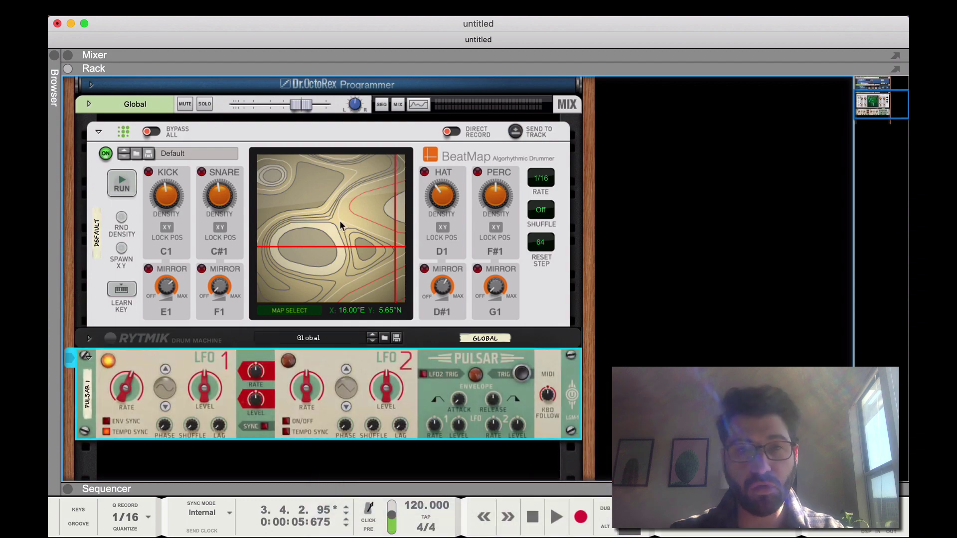
# - Cable Pulsar's LFO 1 CV output to BeatMap's snare density input on the back of the rack
pyautogui.press('Tab')
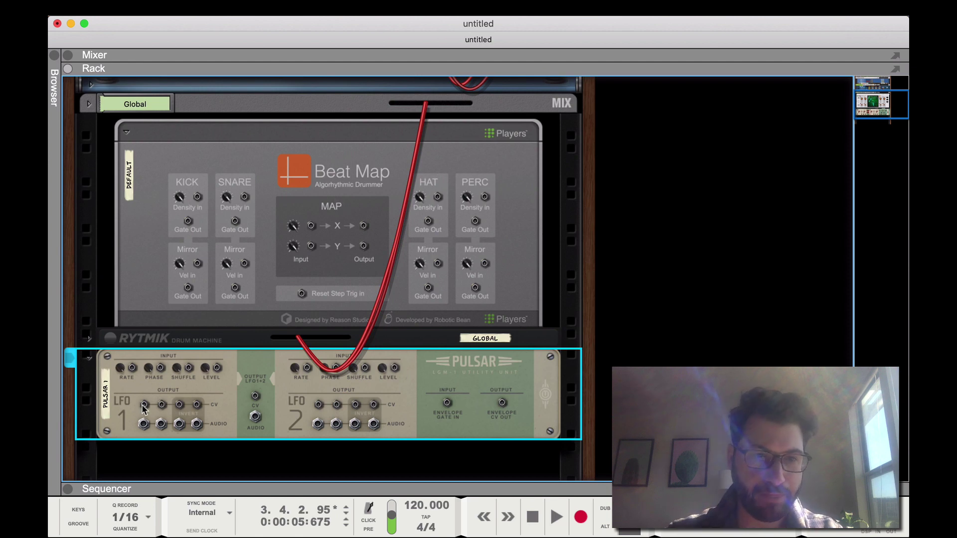
pyautogui.moveTo(145, 405); pyautogui.dragTo(245, 198)
pyautogui.press('Tab')
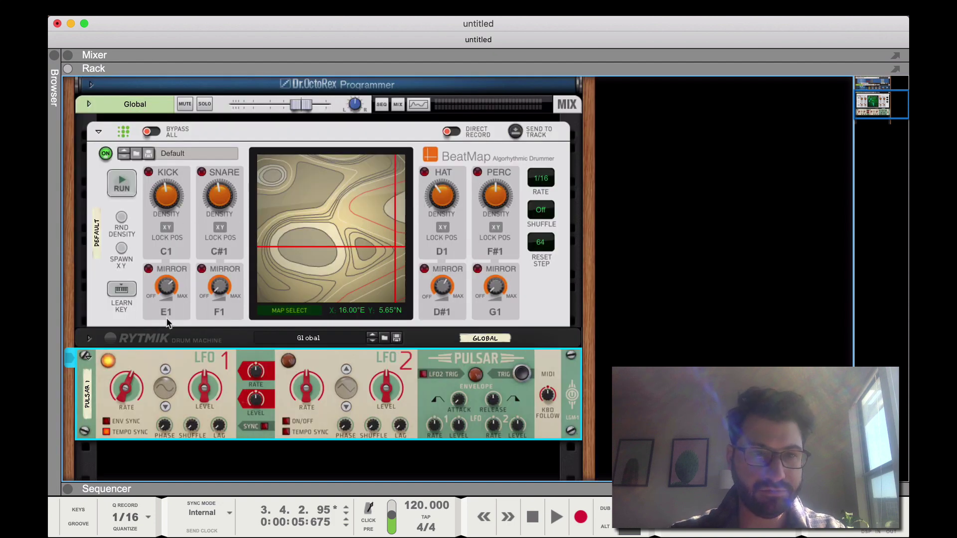
# - Run BeatMap, turn the hat density and hat mirror down to zero, and change Pulsar's LFO 1 waveform
pyautogui.click(122, 191)
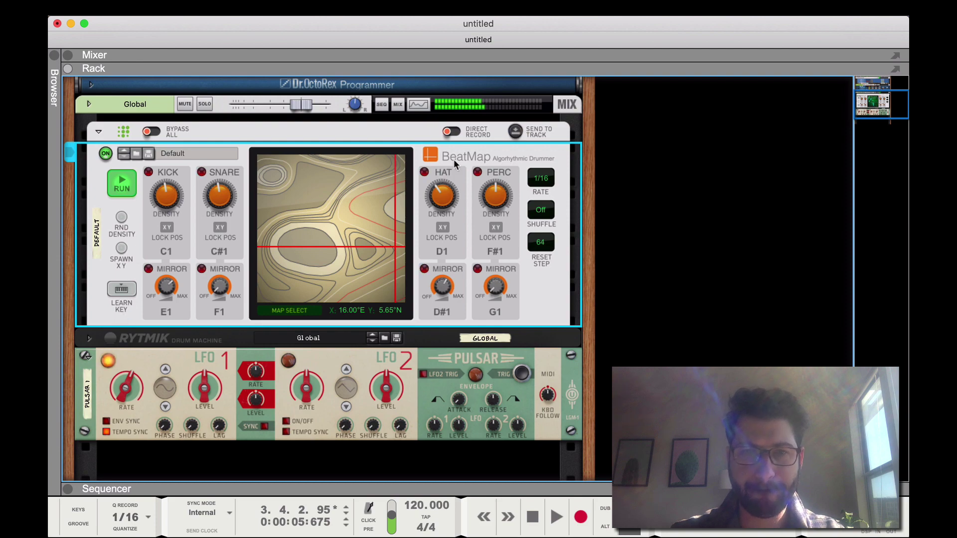
pyautogui.moveTo(452, 323); pyautogui.dragTo(448, 403)
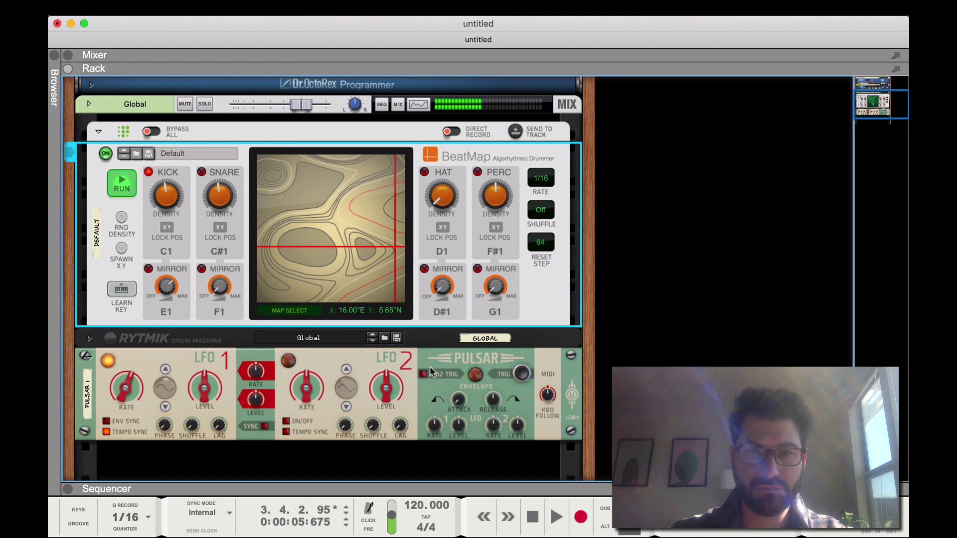
pyautogui.click(166, 370)
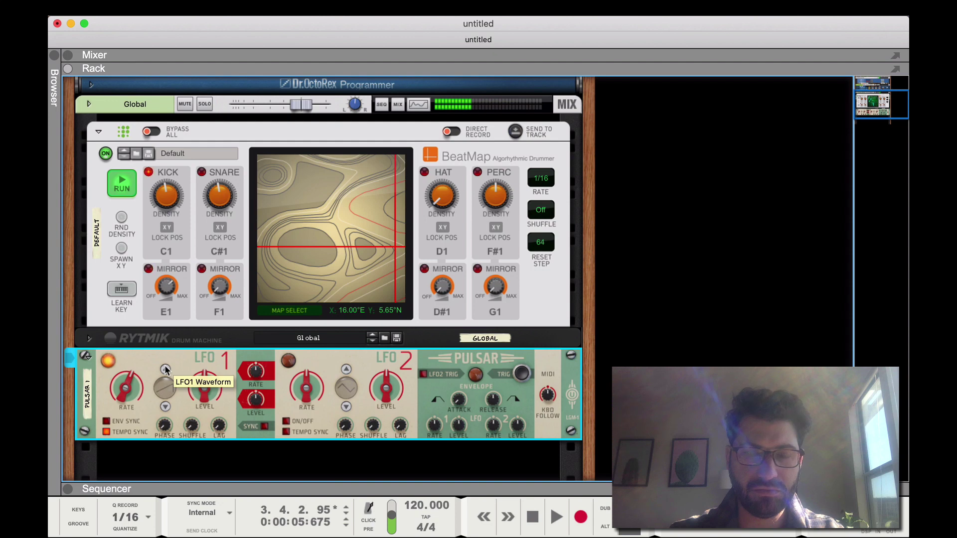
# - Adjust Pulsar LFO 1's waveform, level, shuffle and rate, and turn BeatMap's kick mirror to its midpoint
pyautogui.click(166, 370)
pyautogui.moveTo(198, 398); pyautogui.dragTo(203, 228)
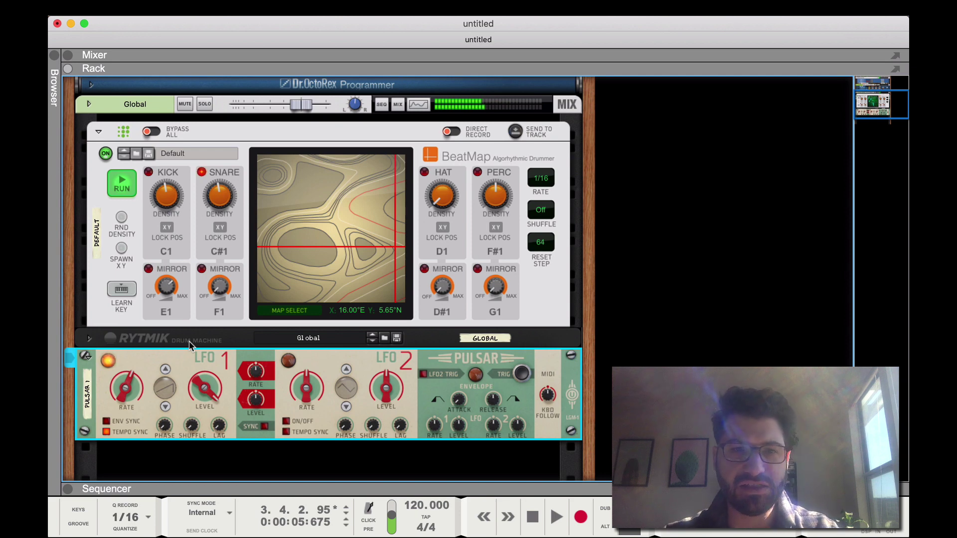
pyautogui.click(170, 286)
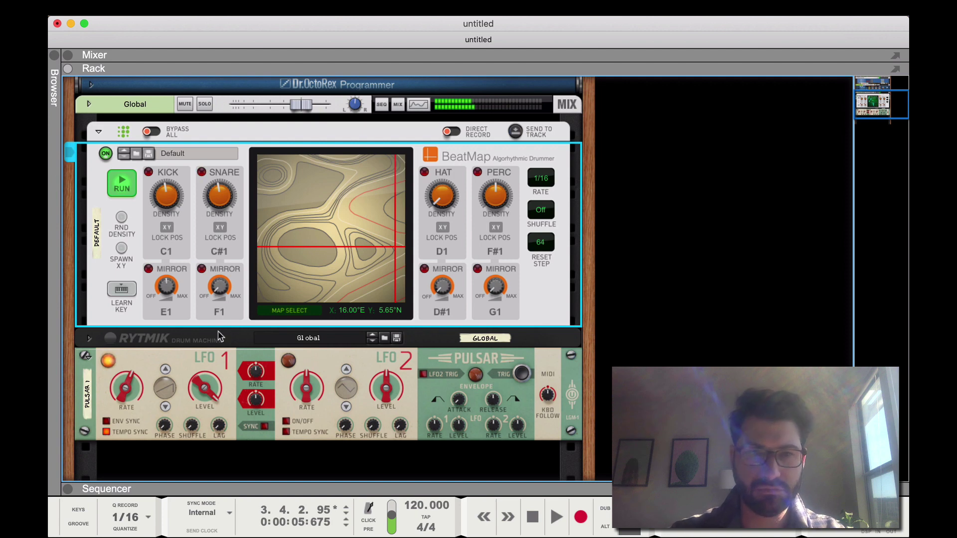
pyautogui.click(187, 422)
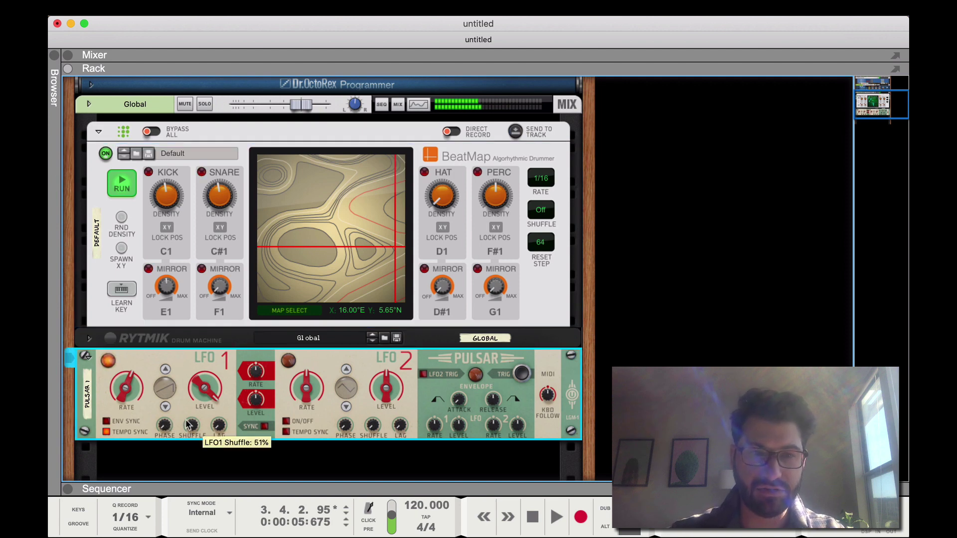
pyautogui.moveTo(131, 389); pyautogui.dragTo(131, 392)
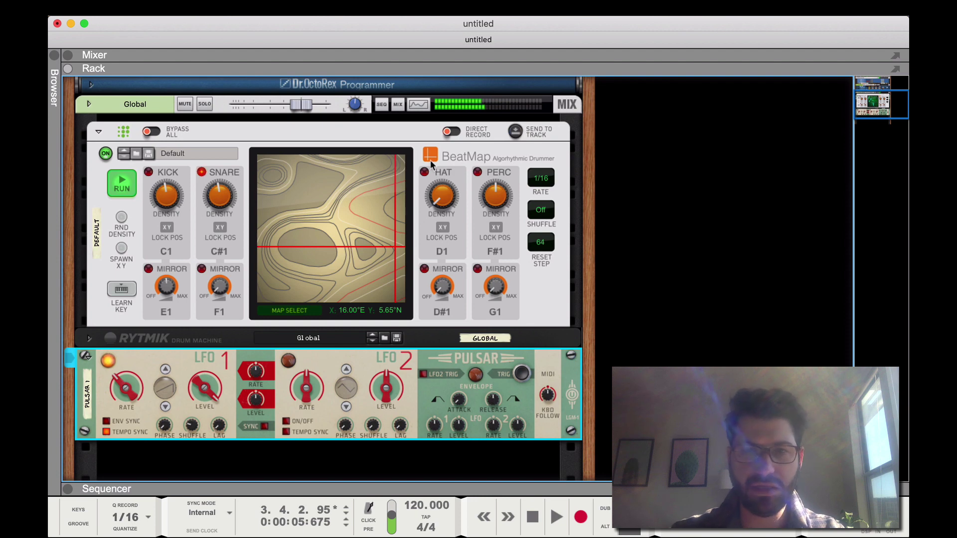
# - Cable Pulsar's LFO 2 CV output to BeatMap's map X input and enable LFO 2 with tempo sync
pyautogui.press('Tab')
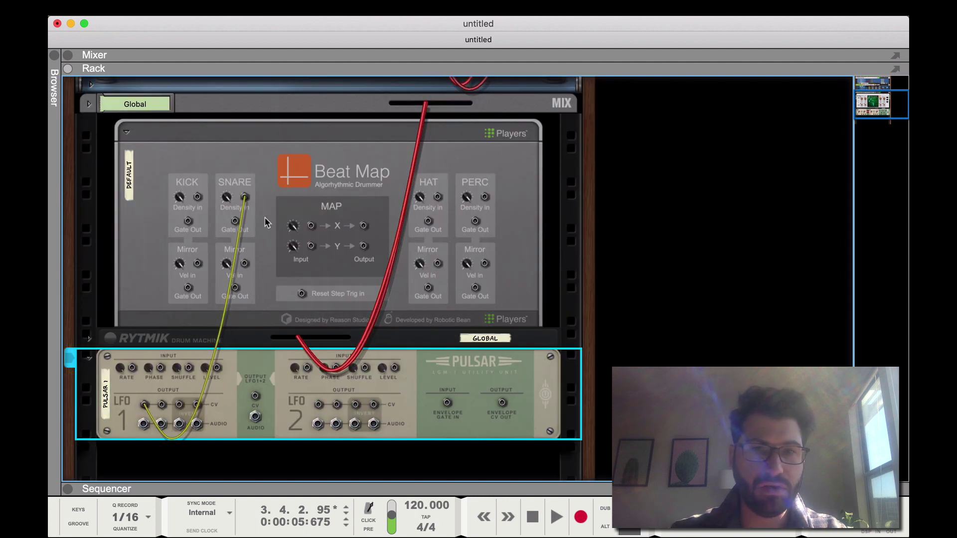
pyautogui.moveTo(309, 228); pyautogui.dragTo(319, 406)
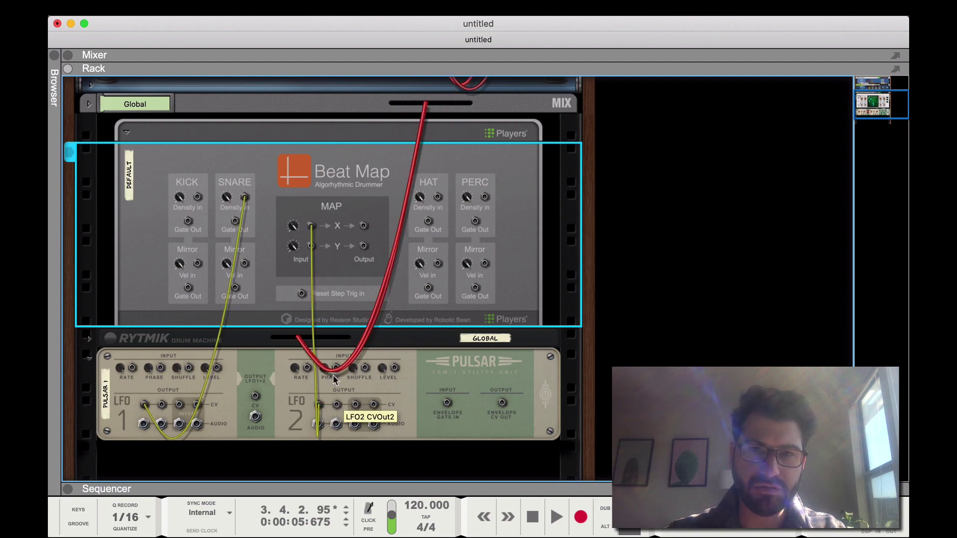
pyautogui.press('Tab')
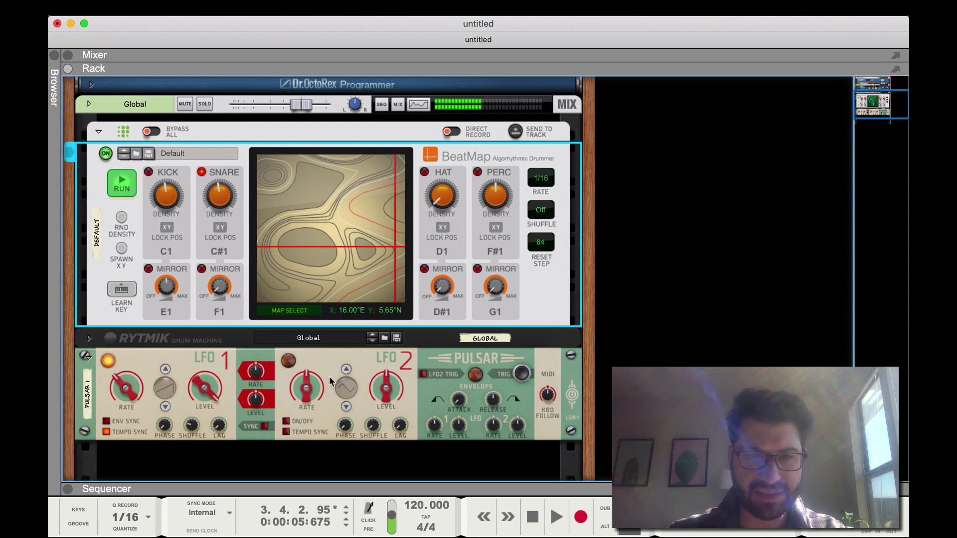
pyautogui.click(286, 423)
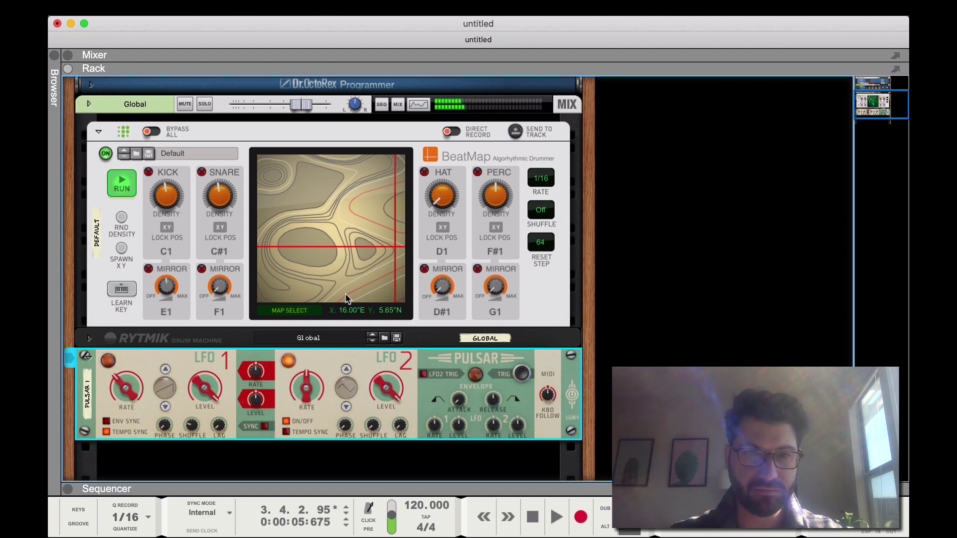
# - Raise BeatMap's hat density and set its snare density to 38%
pyautogui.click(433, 190)
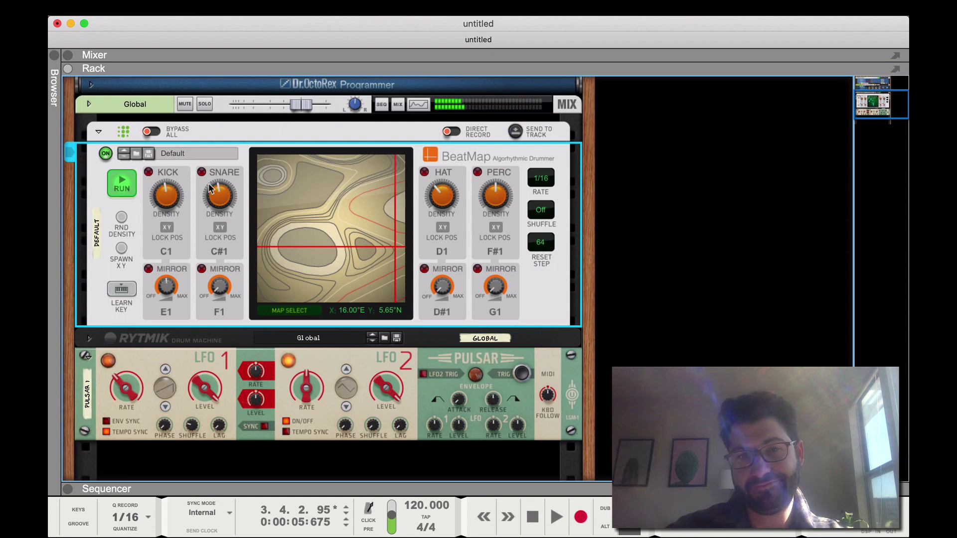
pyautogui.moveTo(218, 209)
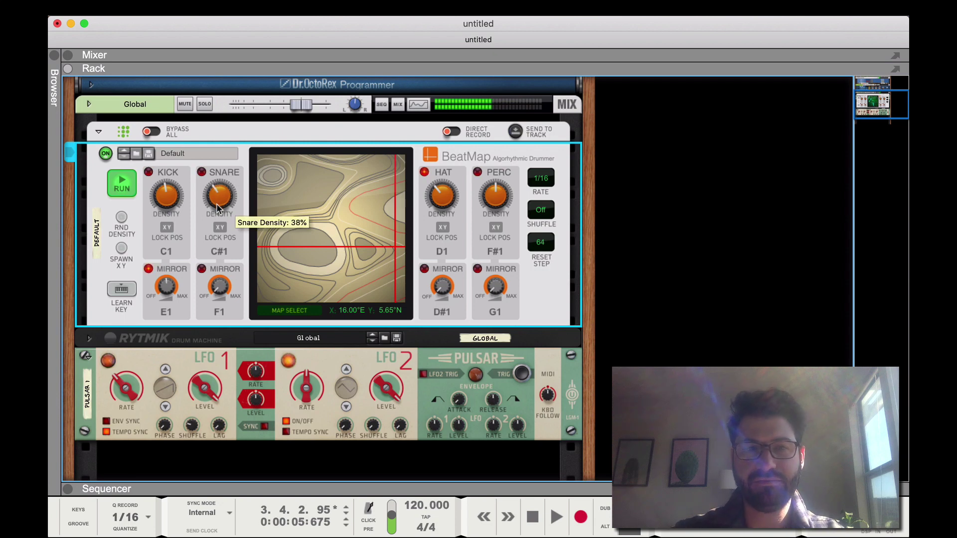
# - Turn down the CV trims of BeatMap's map X input and snare density input on the back of the rack
pyautogui.press('Tab')
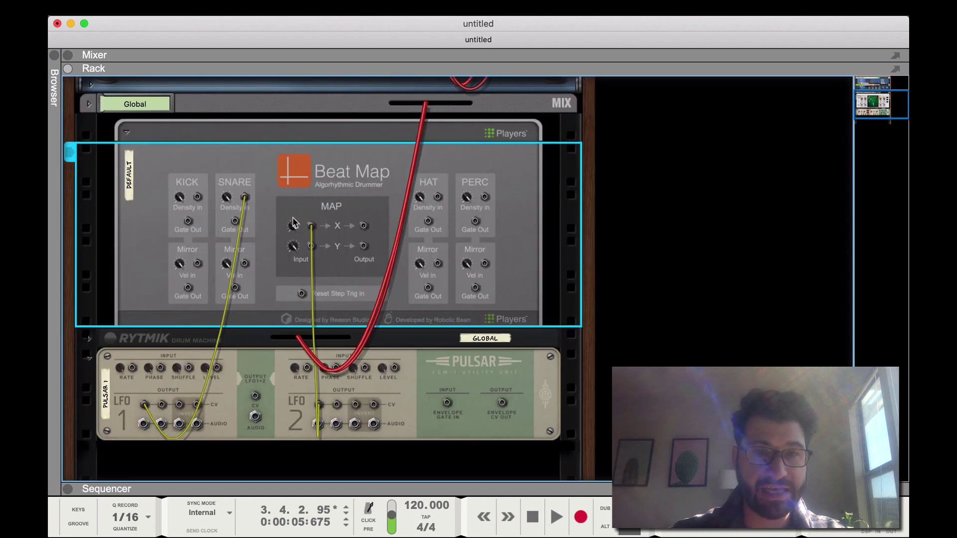
pyautogui.moveTo(294, 231); pyautogui.dragTo(296, 261)
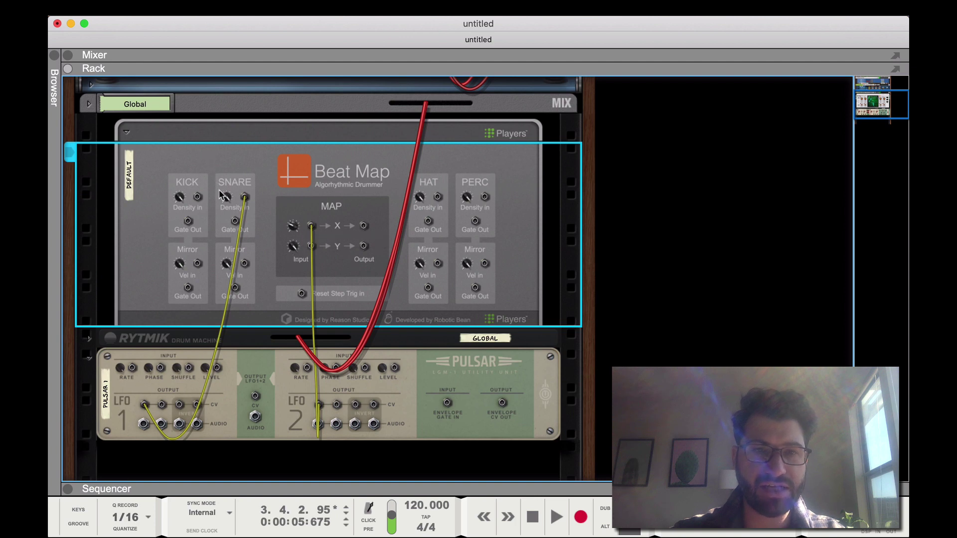
pyautogui.moveTo(220, 195); pyautogui.dragTo(223, 215)
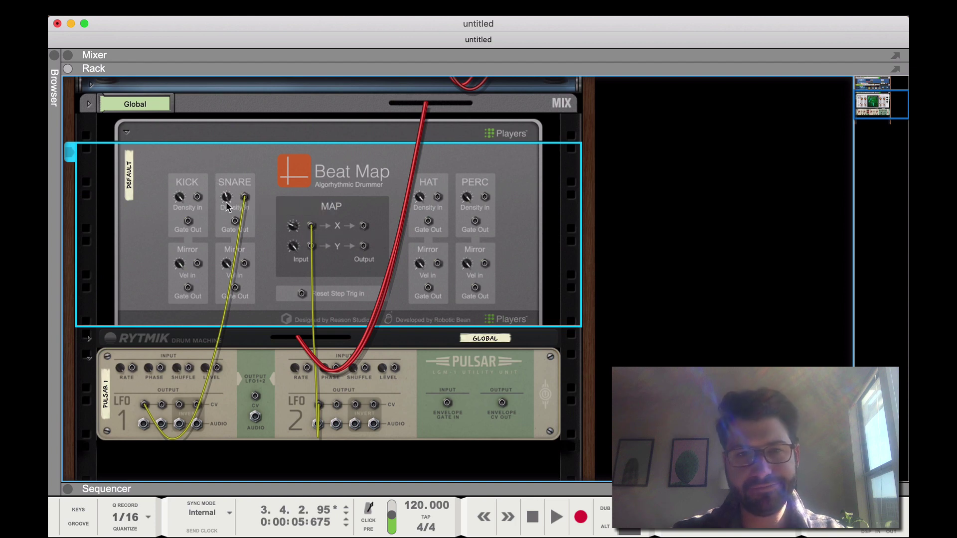
pyautogui.moveTo(227, 206)
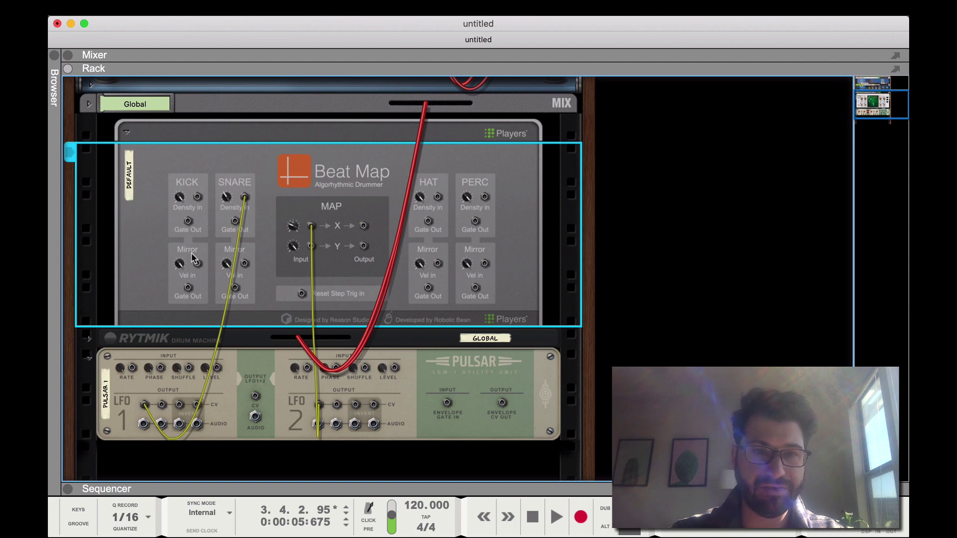
# - Cable Pulsar's second LFO 2 CV output to BeatMap's kick mirror velocity input, and briefly start and stop playback
pyautogui.moveTo(197, 264); pyautogui.dragTo(335, 409)
pyautogui.press('Tab')
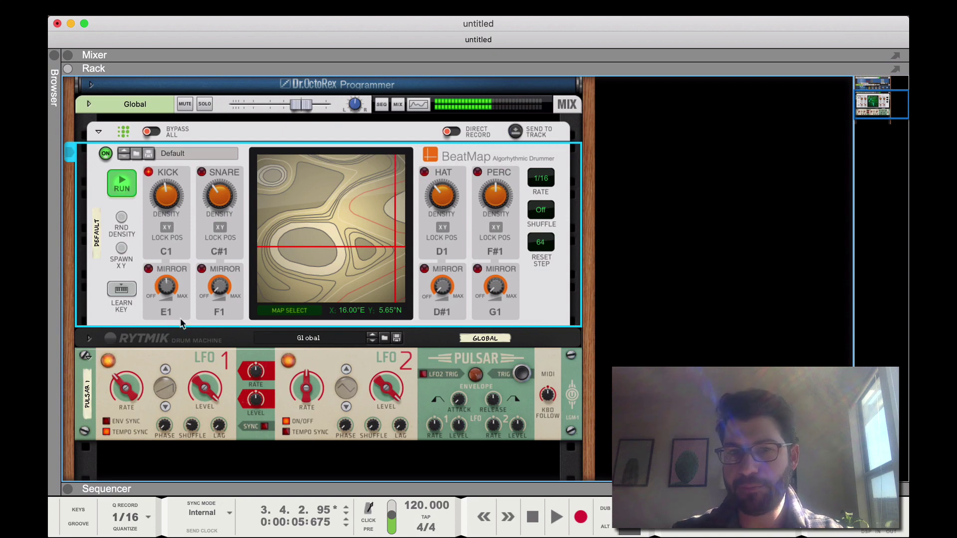
pyautogui.press('space')
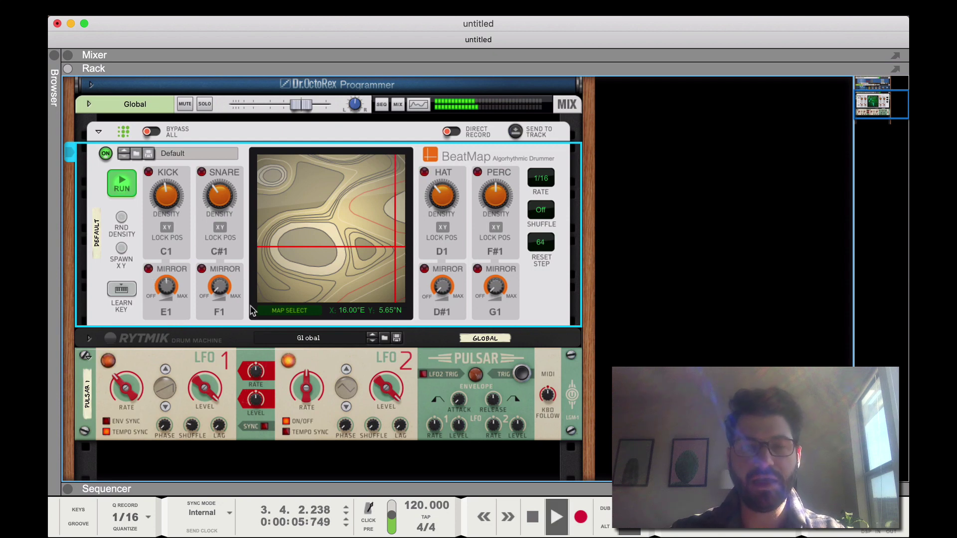
pyautogui.press('space')
# - Examine BeatMap's gate outputs and the expanded Rytmik's drum gate inputs and outputs on the back of the rack
pyautogui.press('Tab')
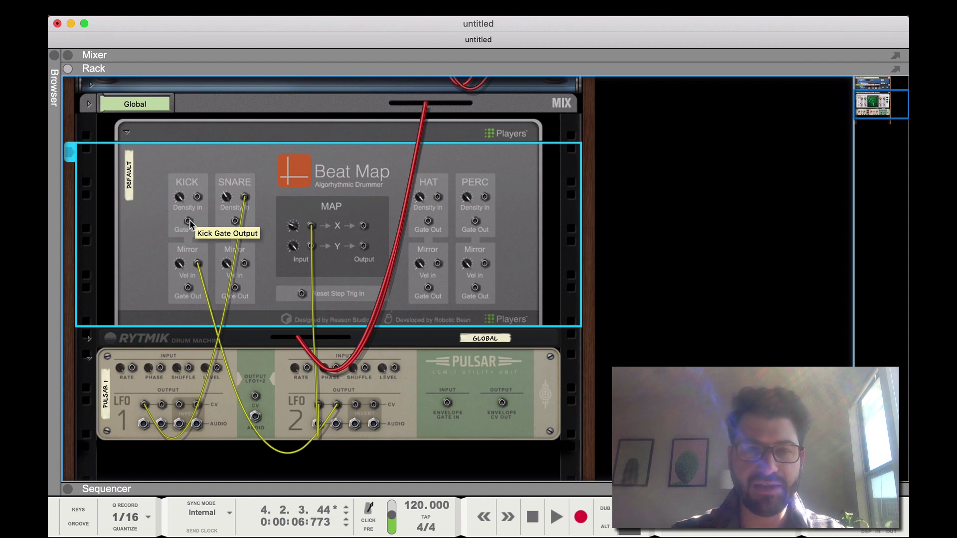
pyautogui.scroll(3, 190, 224)
pyautogui.scroll(-3, 191, 226)
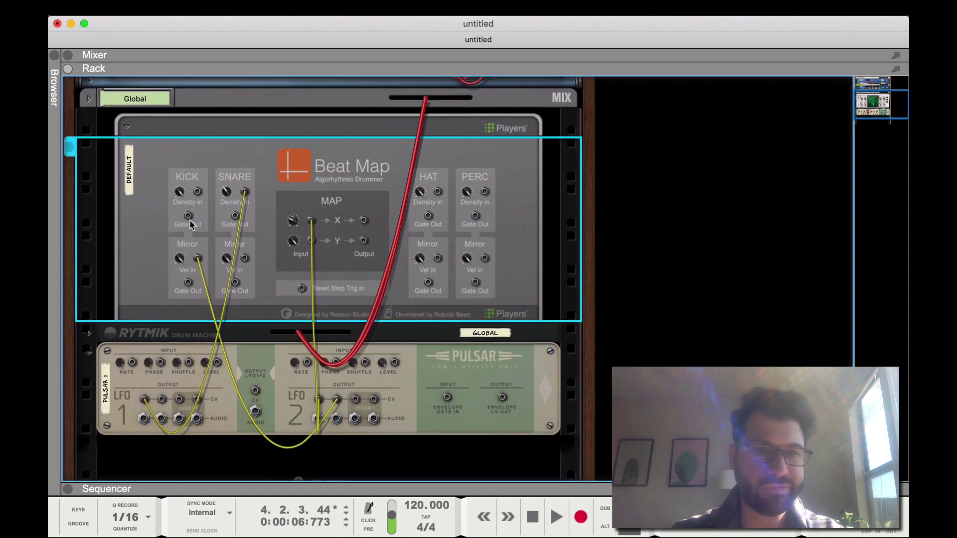
pyautogui.scroll(-2, 190, 224)
pyautogui.click(90, 300)
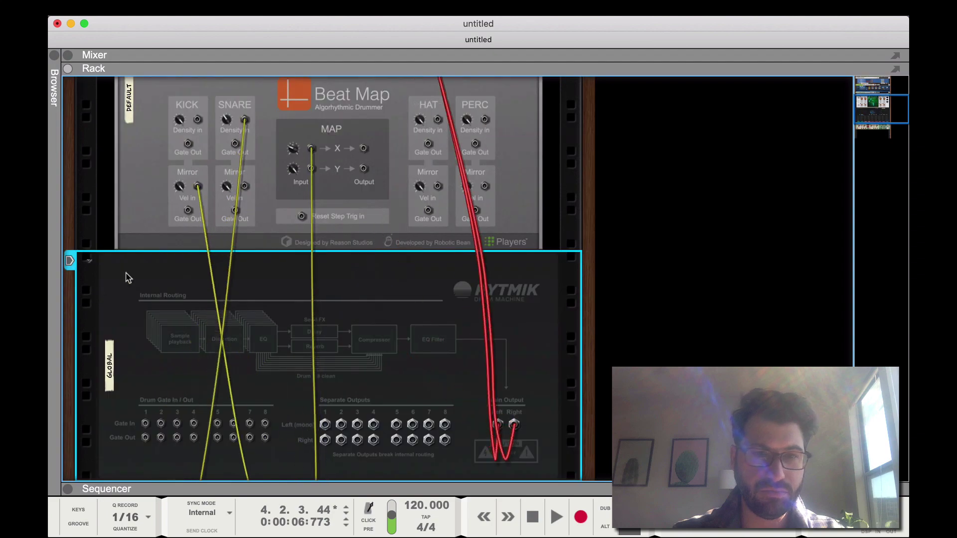
pyautogui.scroll(-8, 201, 312)
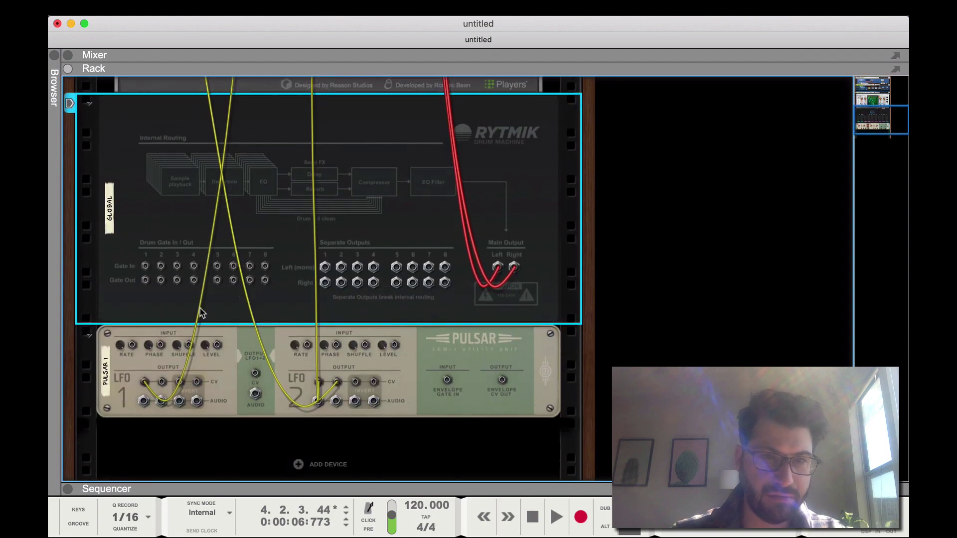
pyautogui.scroll(7, 201, 312)
pyautogui.scroll(-9, 201, 312)
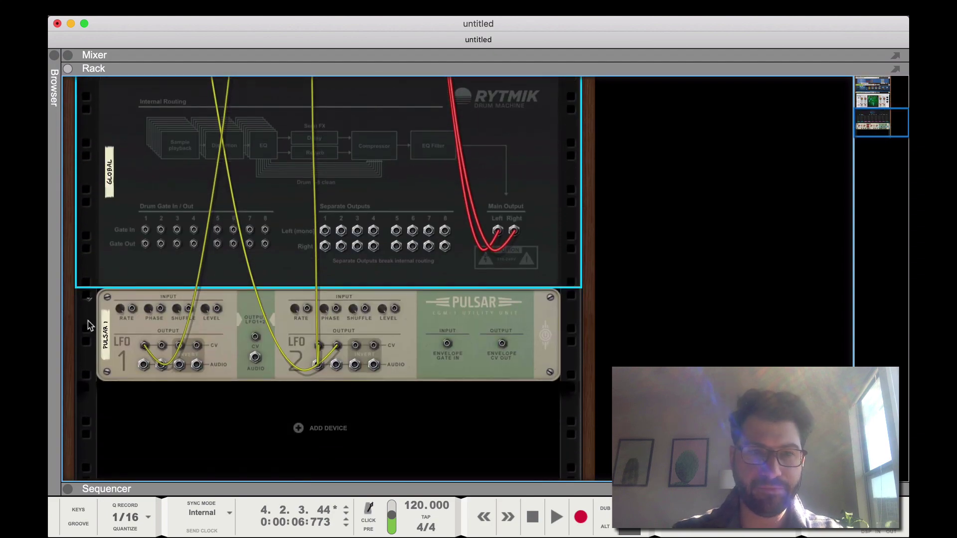
# - Collapse the Pulsar and Rytmik devices in the rack
pyautogui.click(88, 299)
pyautogui.scroll(3, 61, 197)
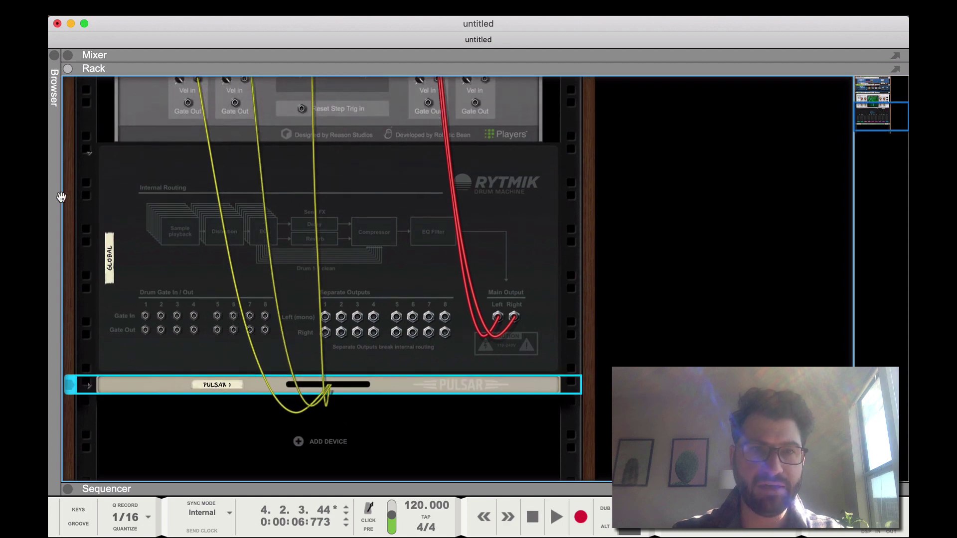
pyautogui.click(89, 153)
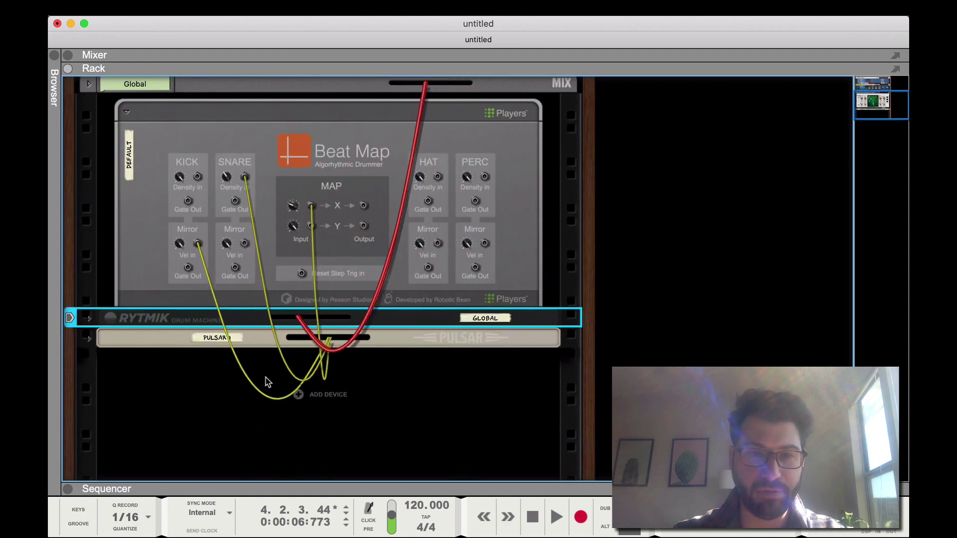
# - Add a Kong Drum Designer below Pulsar from the built-in instruments
pyautogui.rightClick(308, 388)
pyautogui.moveTo(394, 500)
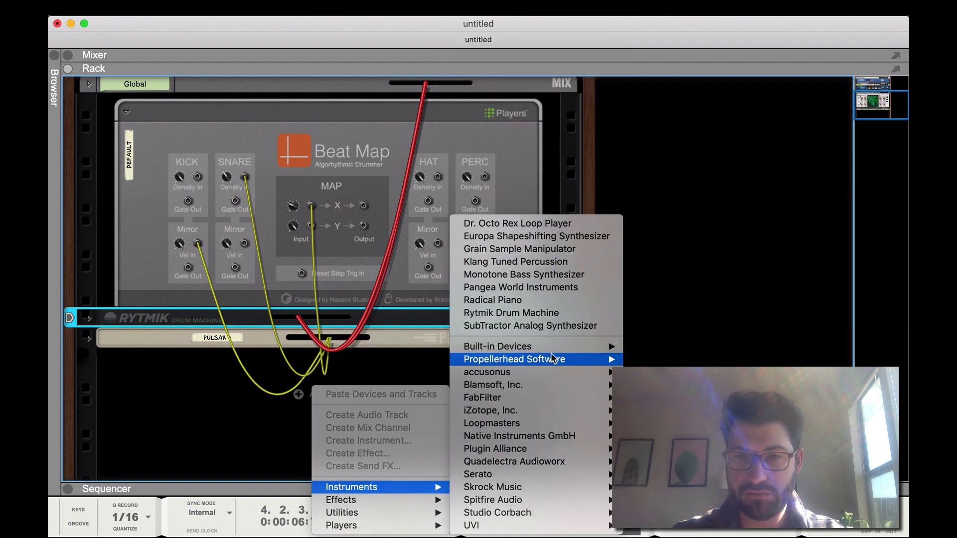
pyautogui.moveTo(558, 346)
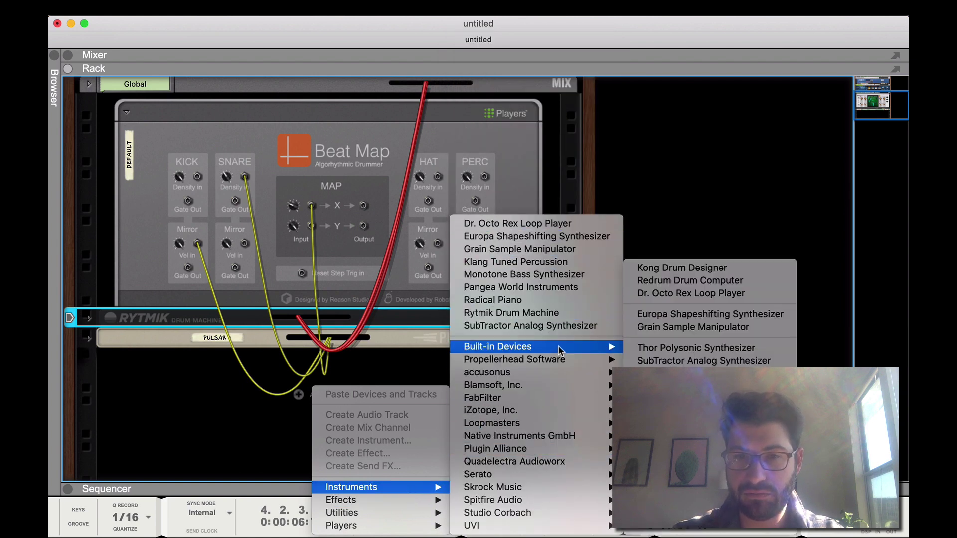
pyautogui.click(673, 269)
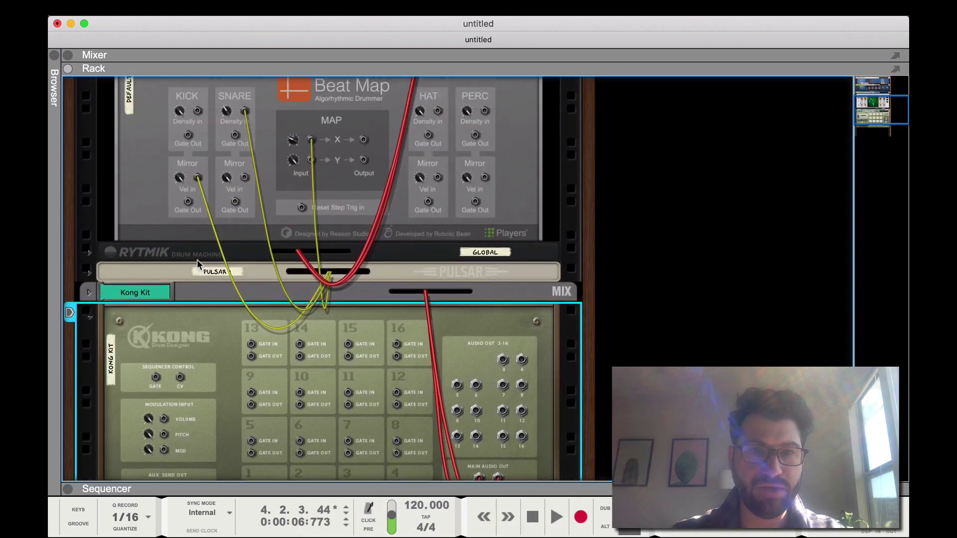
# - Cable BeatMap's kick gate output to the gate input of Kong's pad 1
pyautogui.scroll(3, 197, 261)
pyautogui.moveTo(188, 210); pyautogui.dragTo(249, 402)
pyautogui.press('Tab')
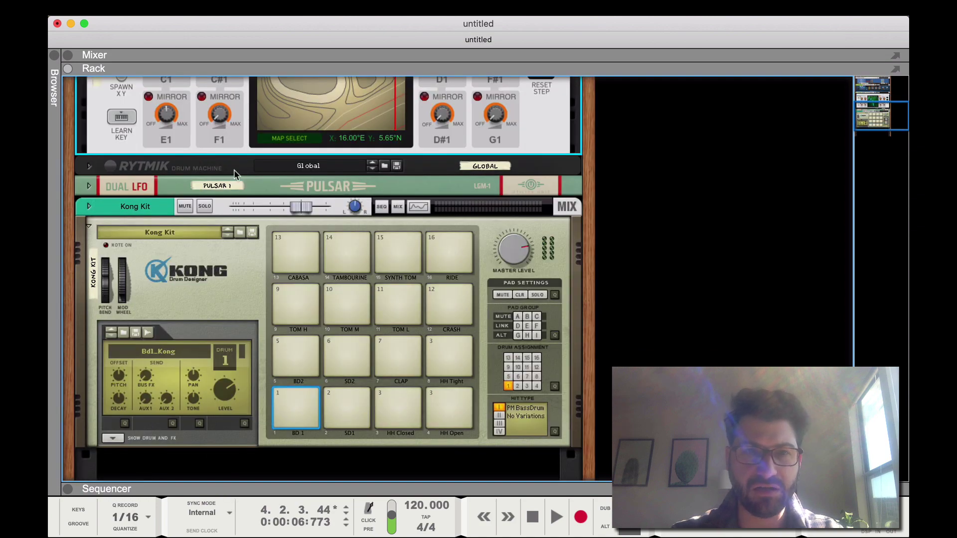
# - Run BeatMap and raise the pitch offset of Kong's drum 1 to 75
pyautogui.scroll(5, 149, 164)
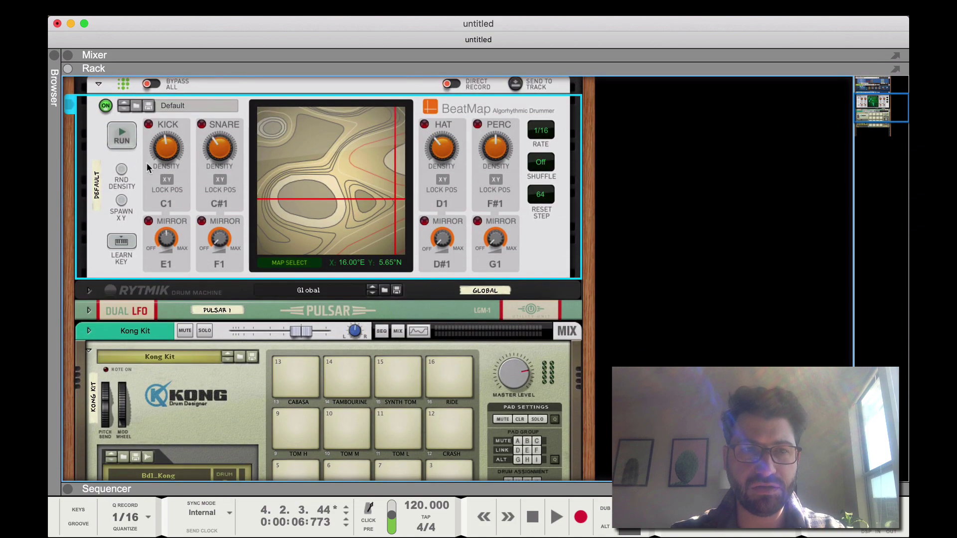
pyautogui.click(123, 138)
pyautogui.scroll(-7, 208, 250)
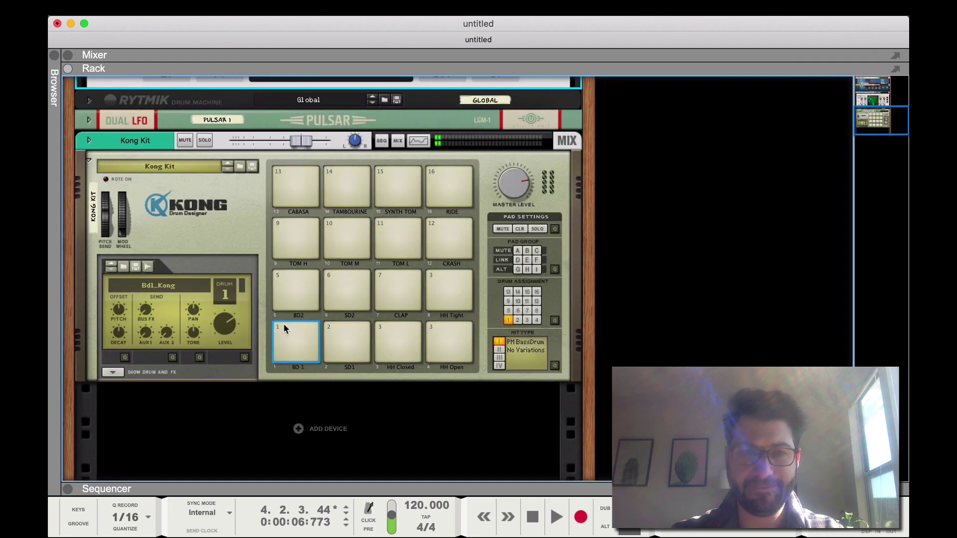
pyautogui.click(117, 304)
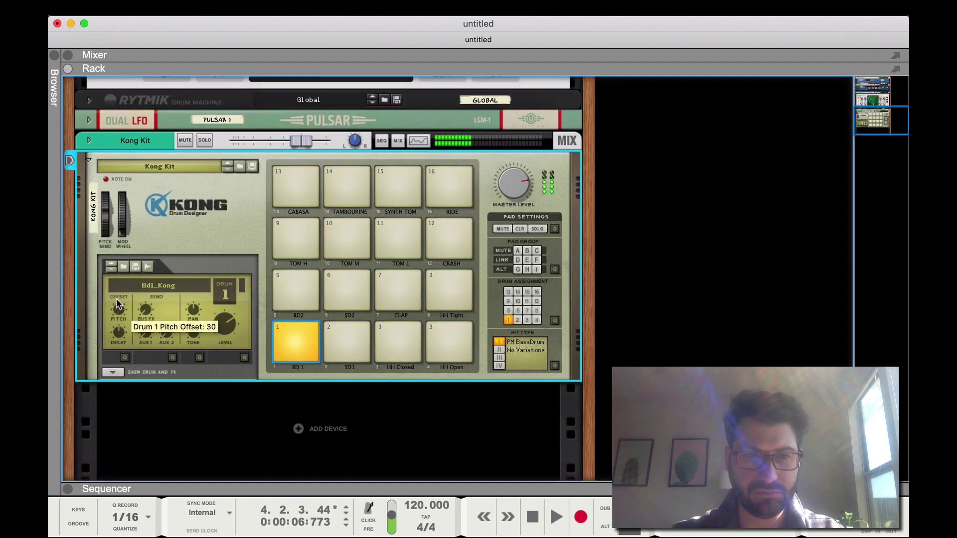
pyautogui.moveTo(118, 304); pyautogui.dragTo(117, 279)
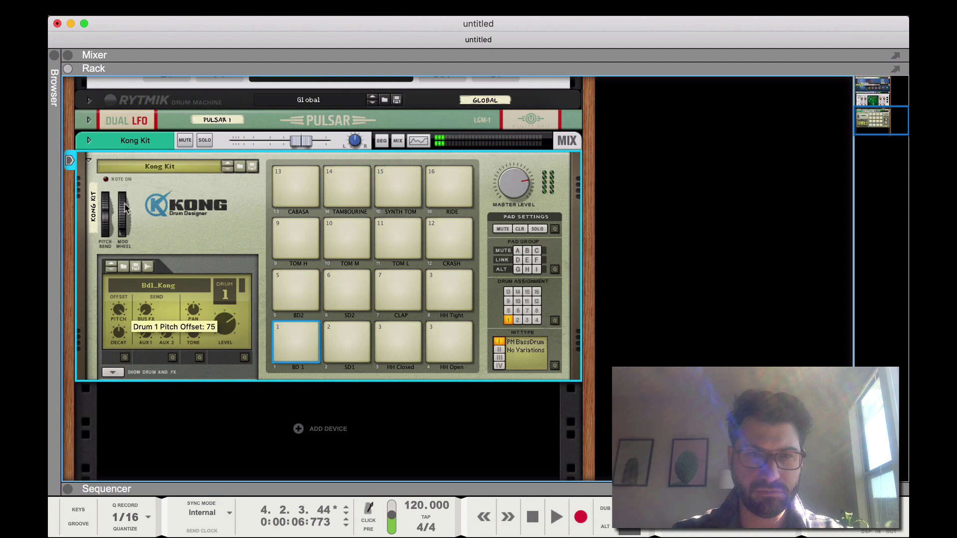
# - Solo the Kong Kit channel and adjust the decay offset of Kong's drum 1
pyautogui.click(205, 141)
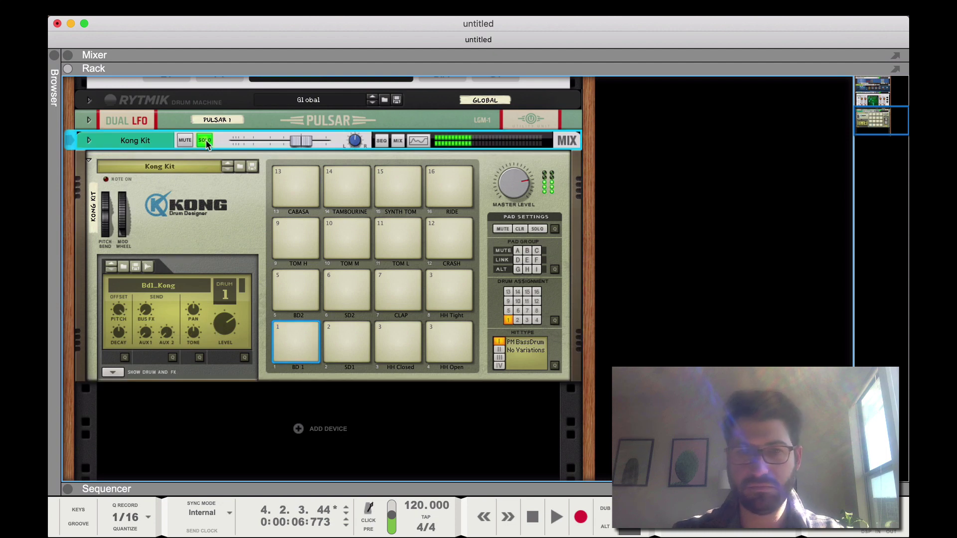
pyautogui.click(122, 338)
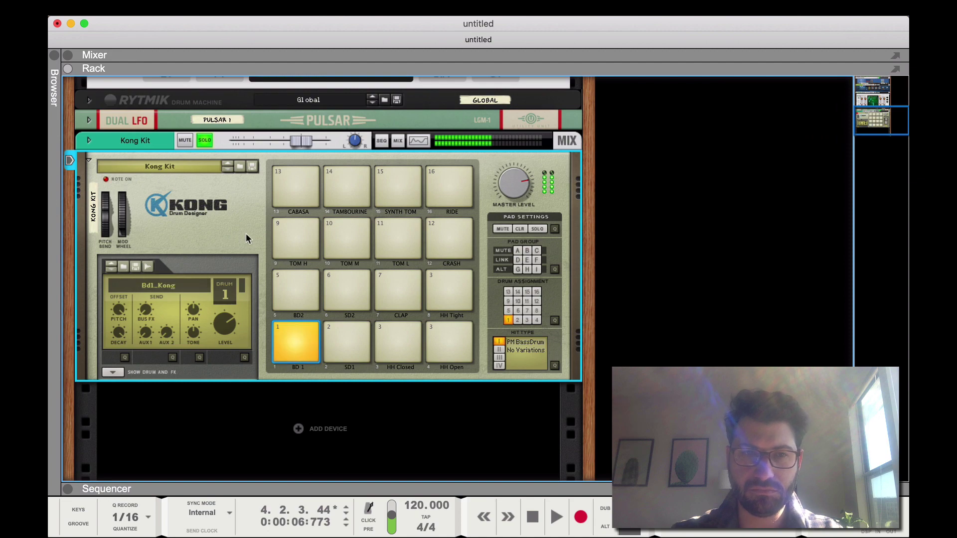
# - Show Kong's drum and FX section and turn off solo on the Kong Kit channel
pyautogui.click(113, 372)
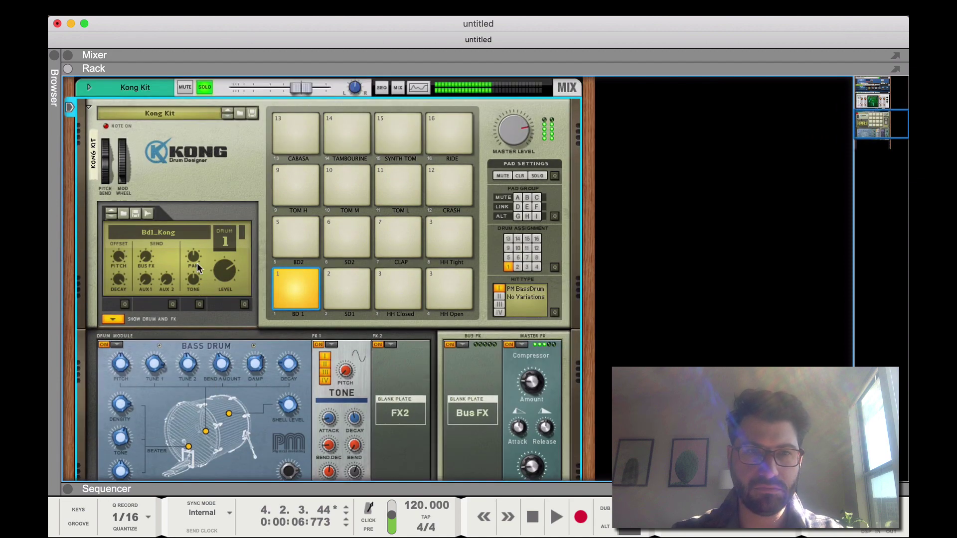
pyautogui.scroll(3, 195, 225)
pyautogui.click(205, 149)
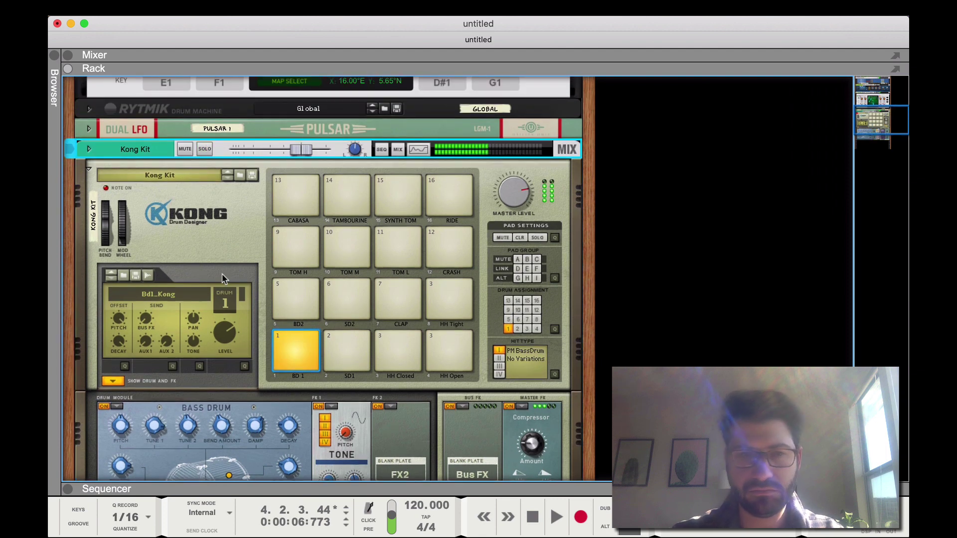
# - Readjust the decay offset of Kong's drum 1, stop the beat, and return to BeatMap
pyautogui.click(119, 340)
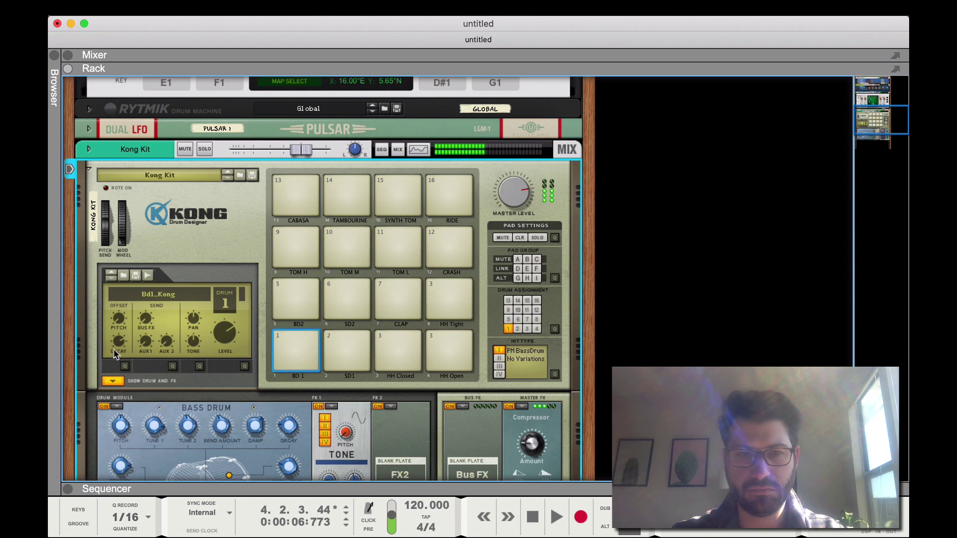
pyautogui.moveTo(118, 333); pyautogui.dragTo(118, 341)
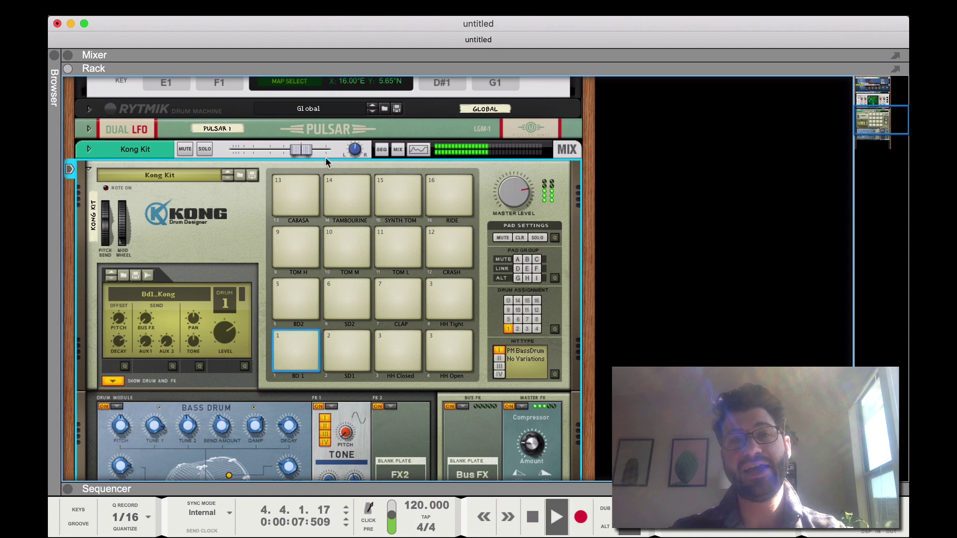
pyautogui.scroll(10, 341, 190)
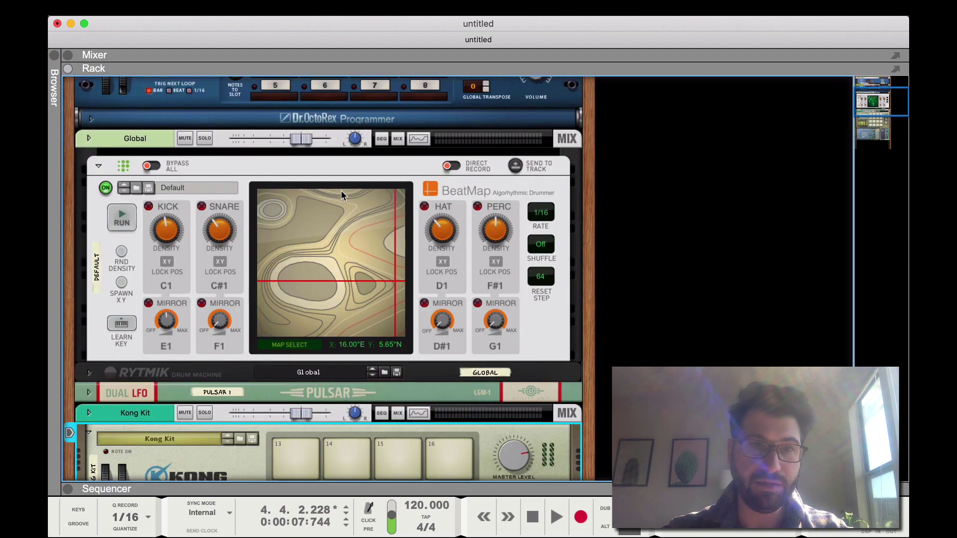